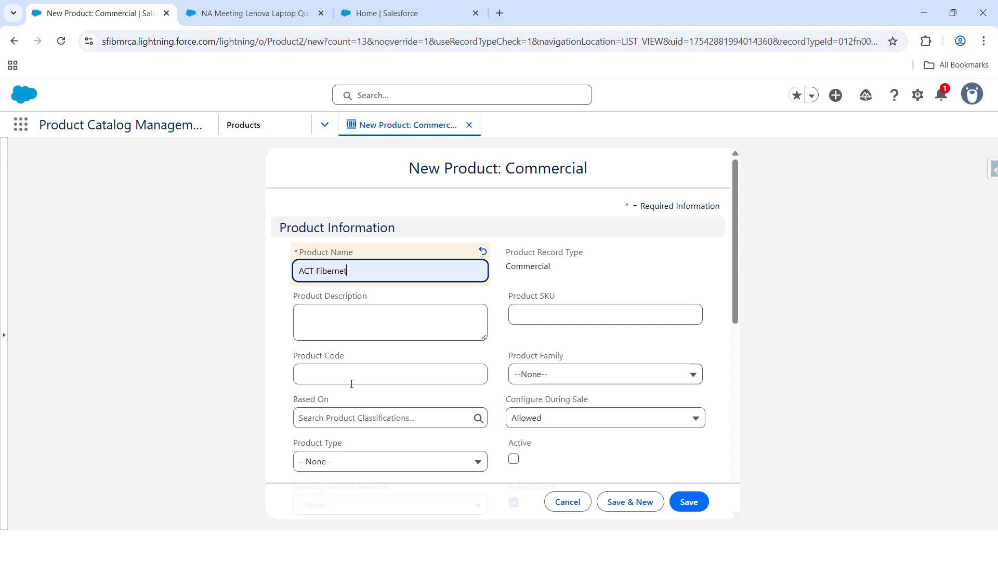
Step: Enter ACTFIBER as the product code, set Configure During Sale to --None-- and choose Service as the product family
text(ACT)
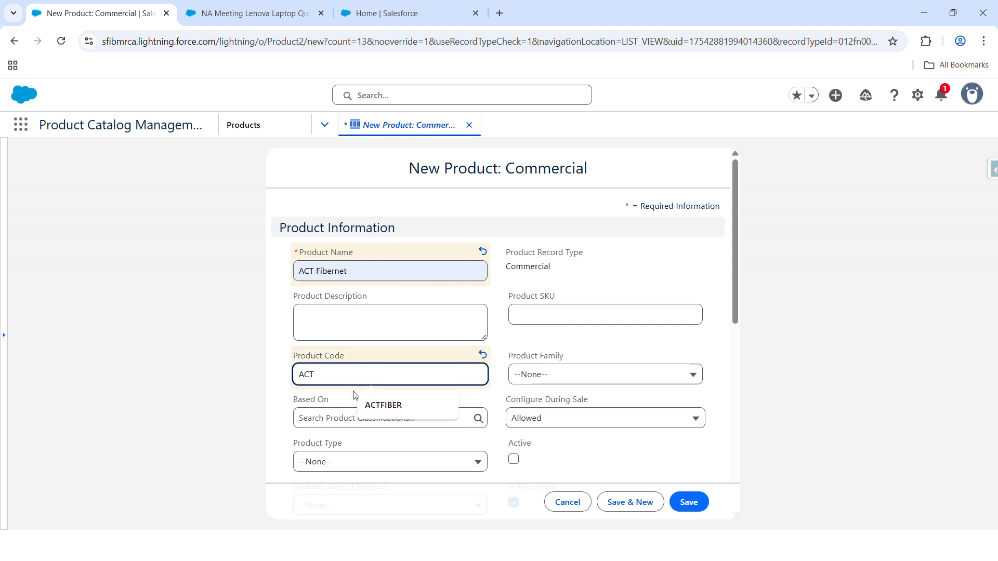
click(383, 405)
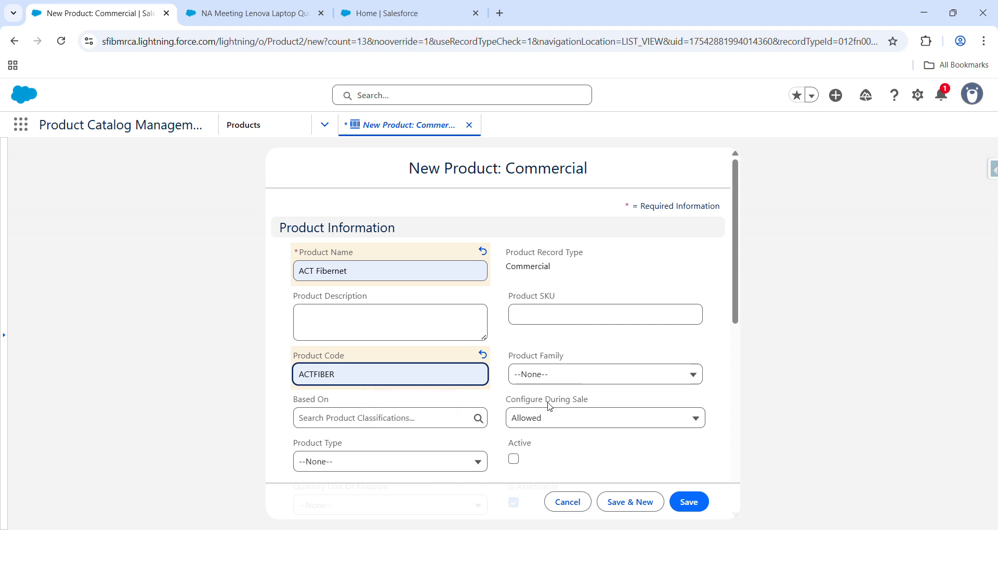
click(550, 419)
click(552, 443)
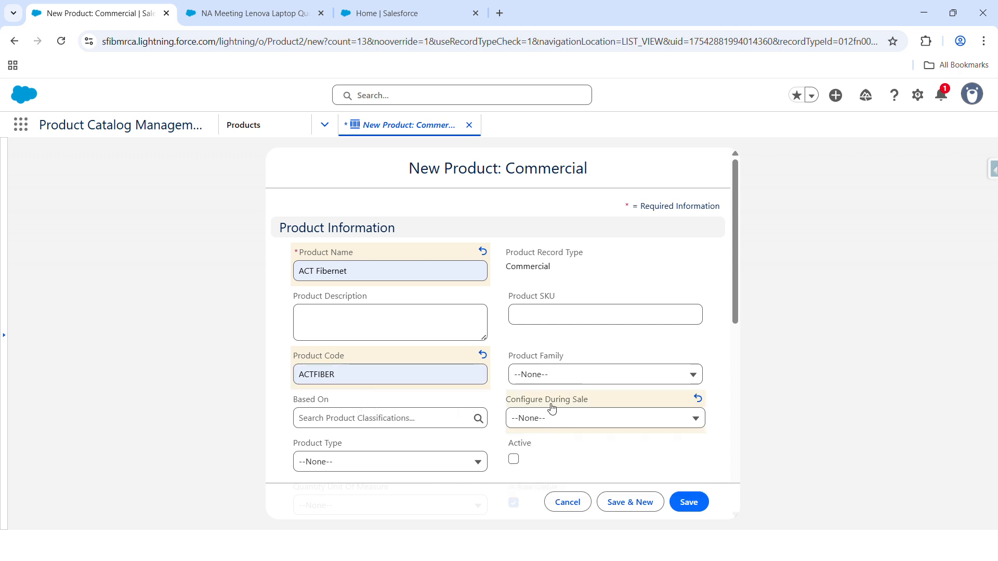
click(553, 375)
click(566, 356)
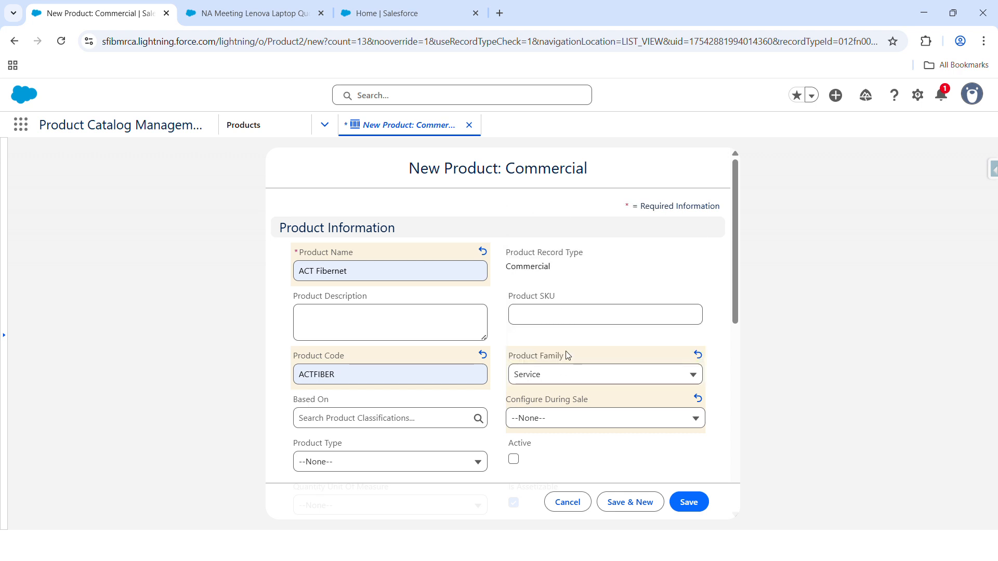
Step: Mark the product active with an availability date of July 1, 2025, and save it
scroll(519, 379, down, 1)
click(515, 396)
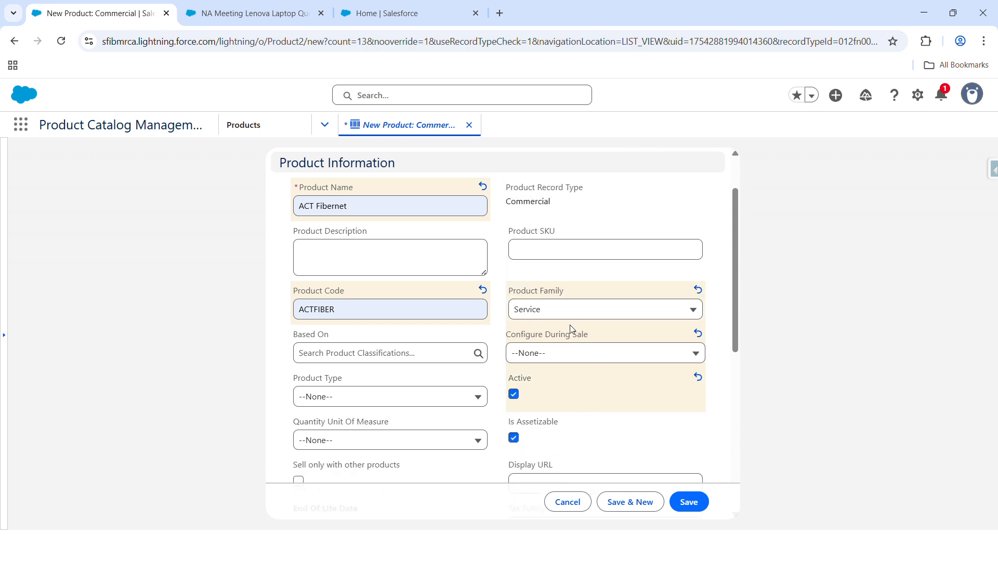
scroll(574, 327, down, 2)
scroll(557, 329, down, 3)
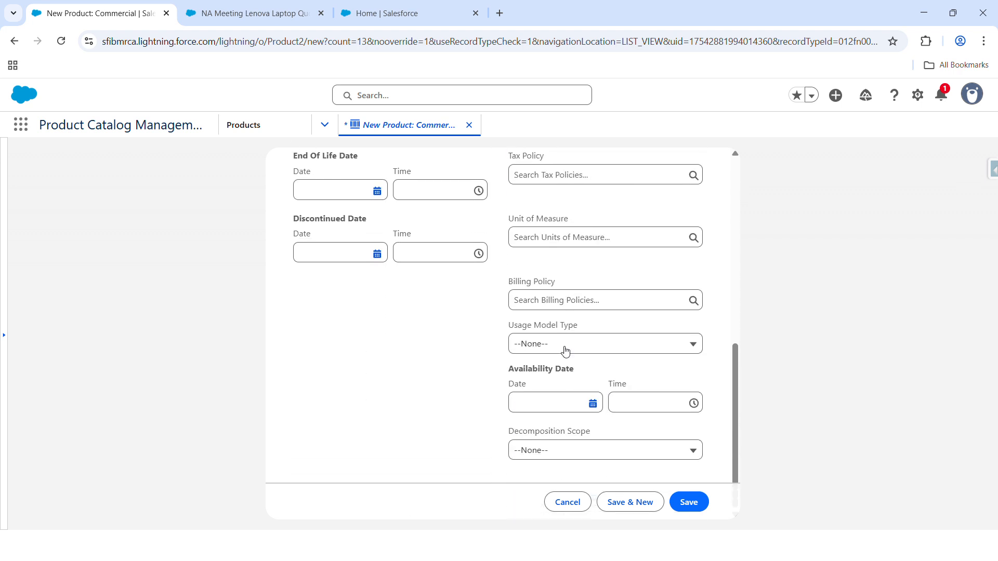
click(592, 404)
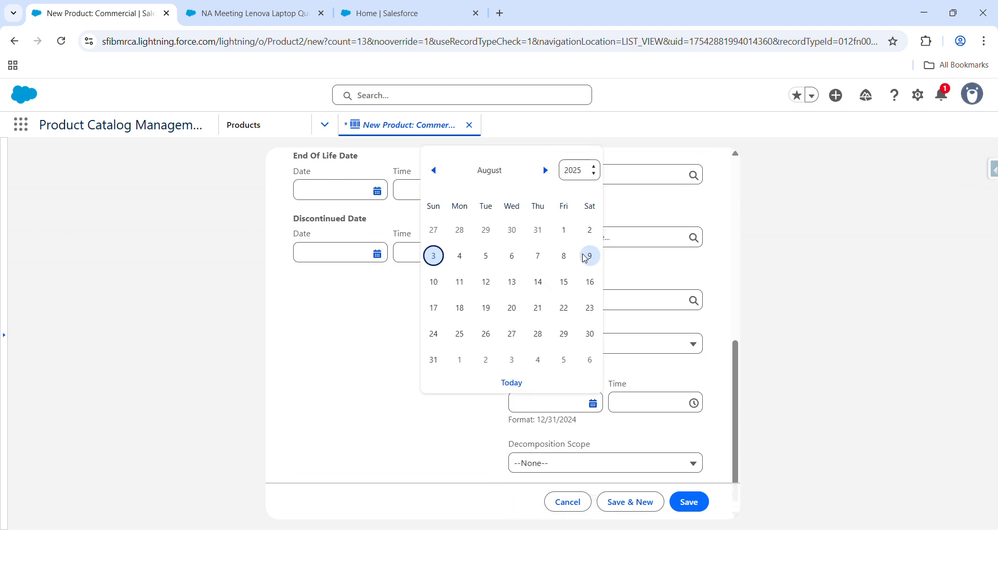
click(433, 171)
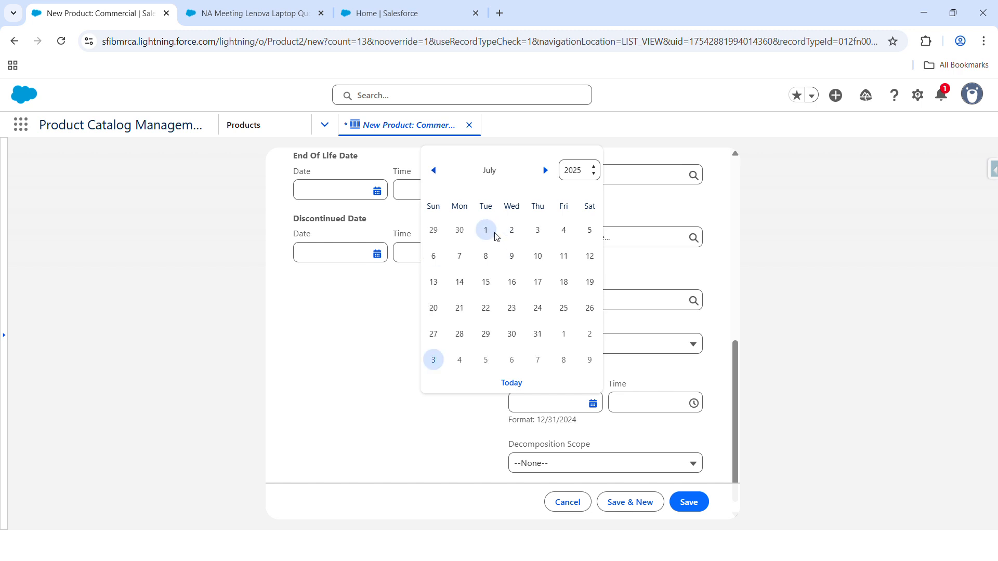
click(485, 229)
click(689, 502)
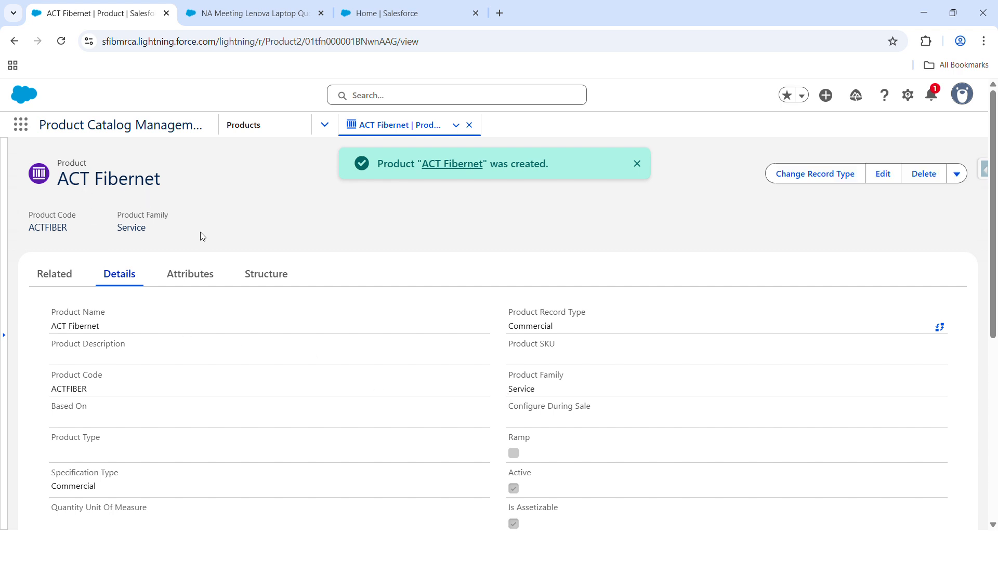
Step: Assign the ACT Fibernet product to the Accessories category of the Miscellaneous catalog and save the assignment
click(63, 286)
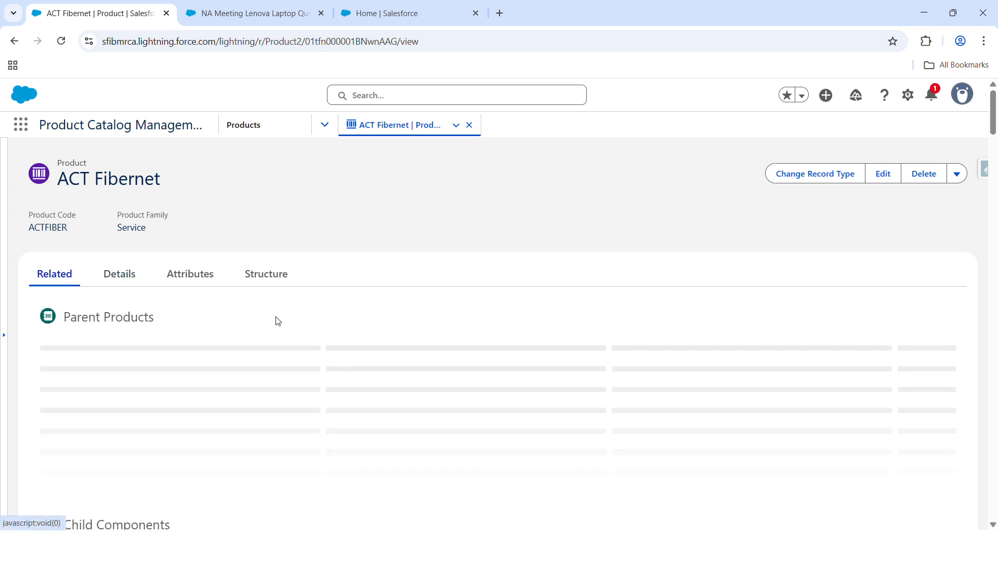
scroll(335, 328, down, 1)
scroll(335, 329, down, 10)
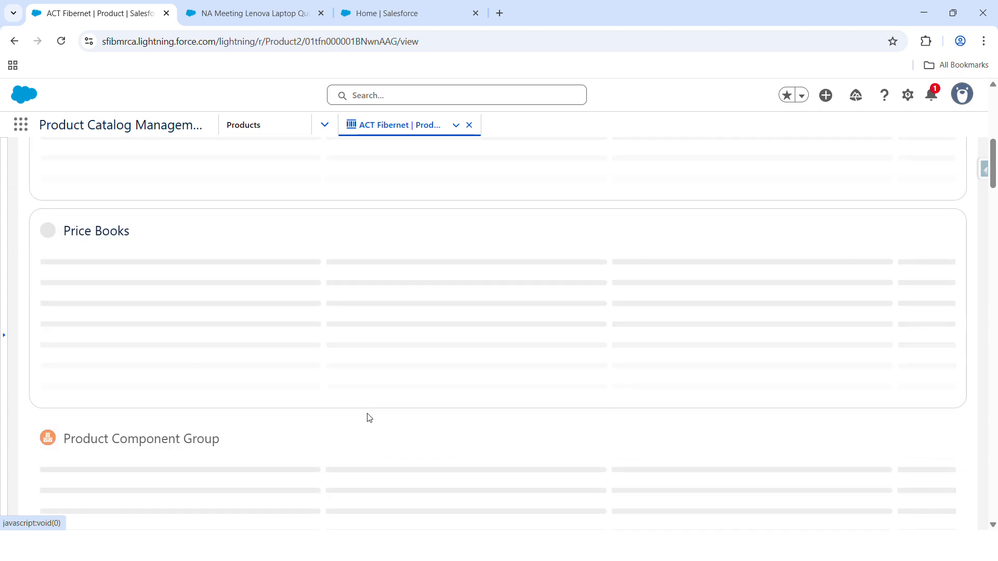
scroll(368, 417, down, 15)
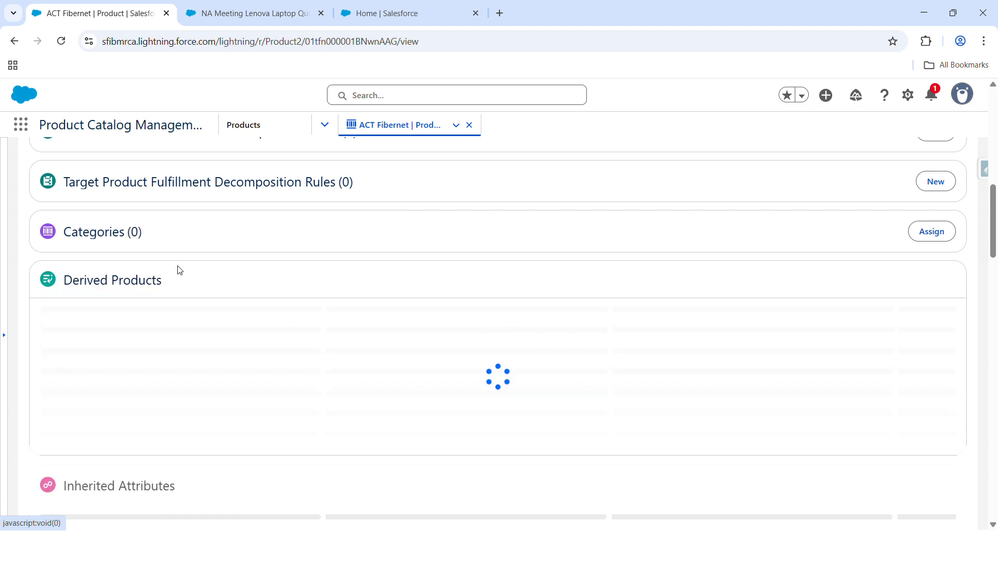
click(942, 230)
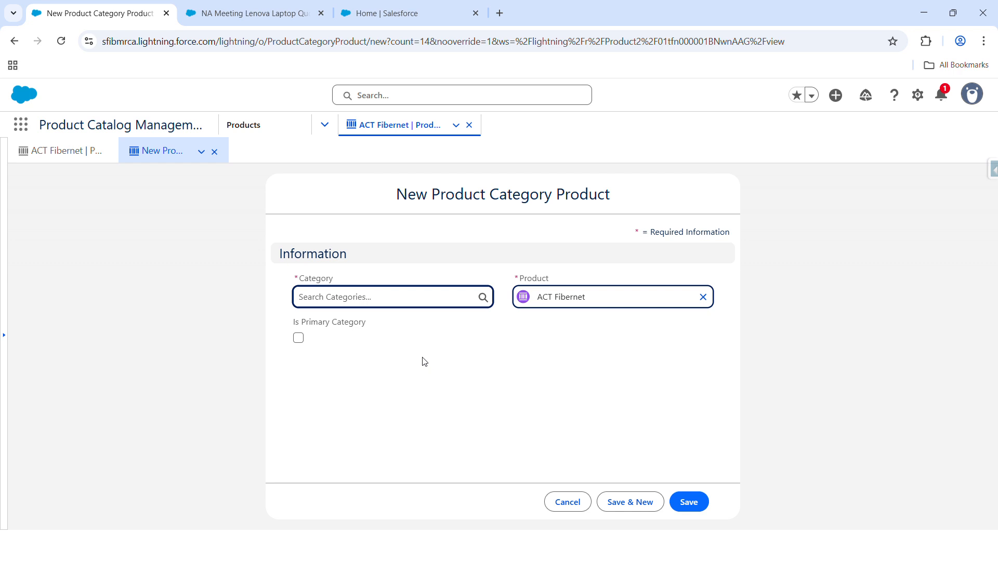
click(416, 302)
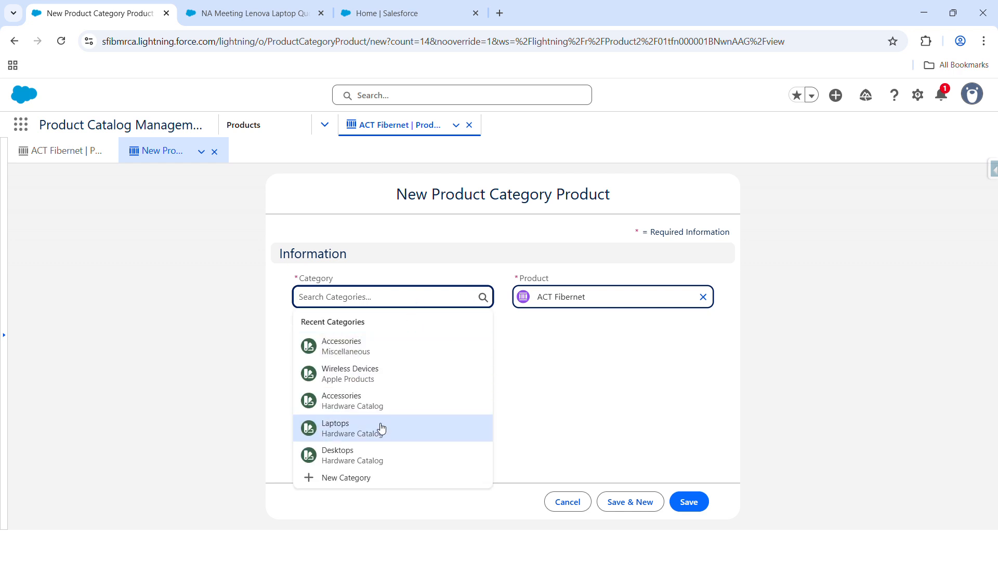
click(378, 346)
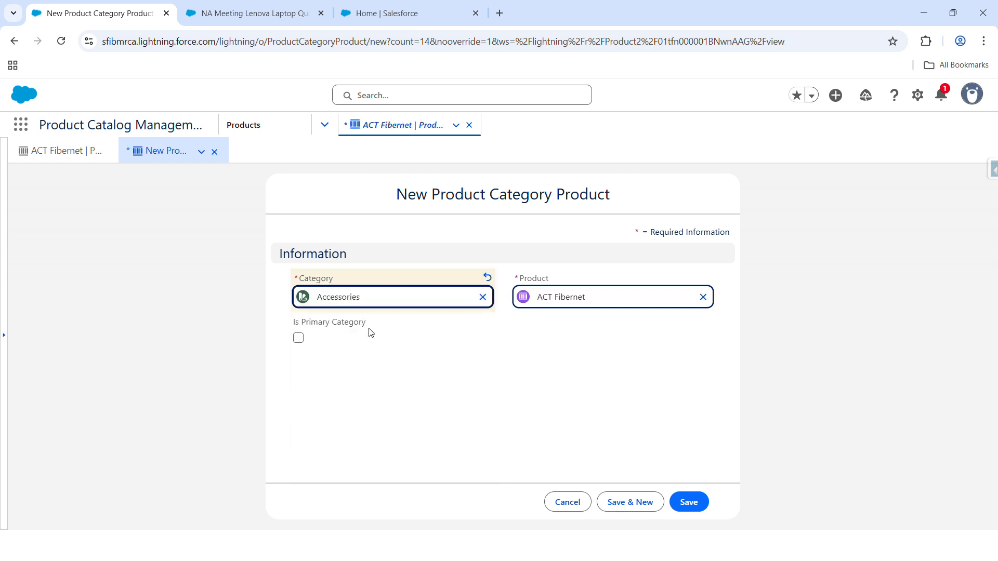
click(687, 500)
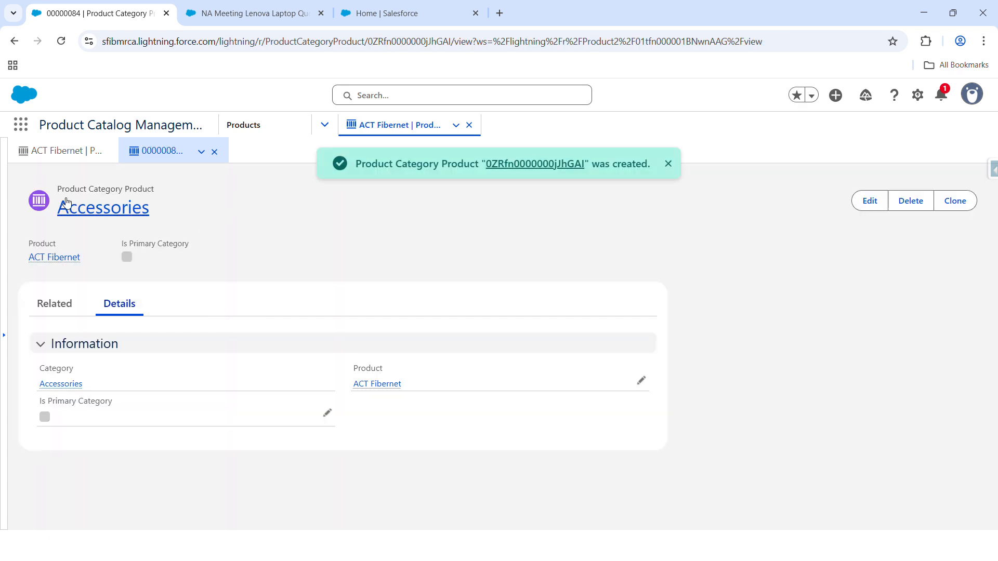
Step: Add Term Based - Yearly as the product's default selling model option, using the Default Proration Policy, and save it
click(71, 165)
scroll(234, 301, up, 10)
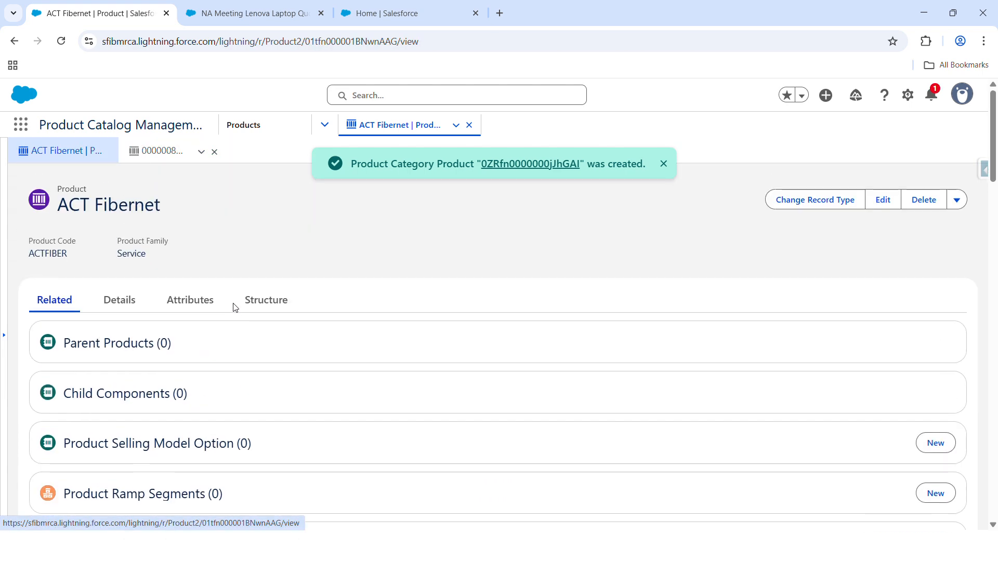
click(665, 165)
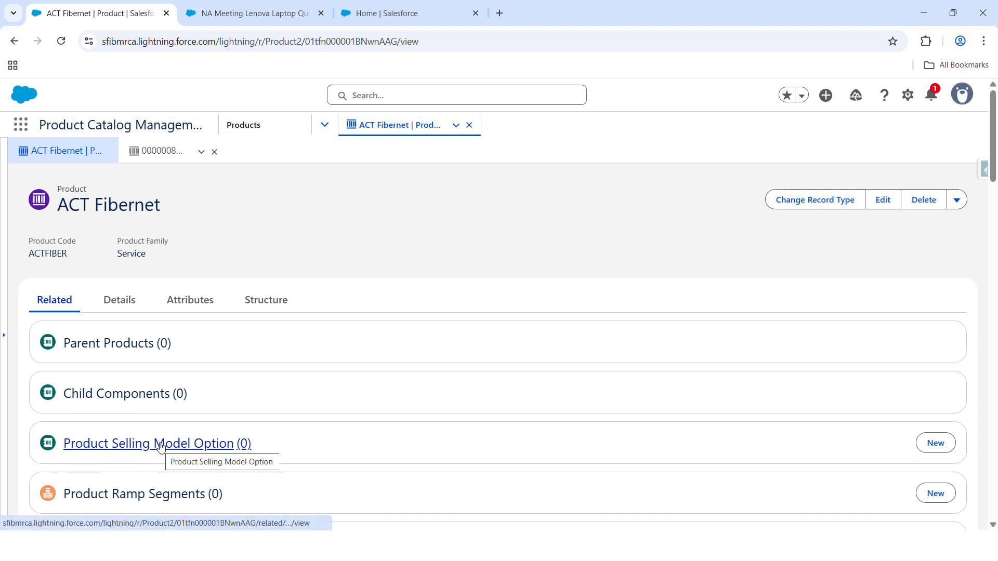
drag(61, 187, 86, 190)
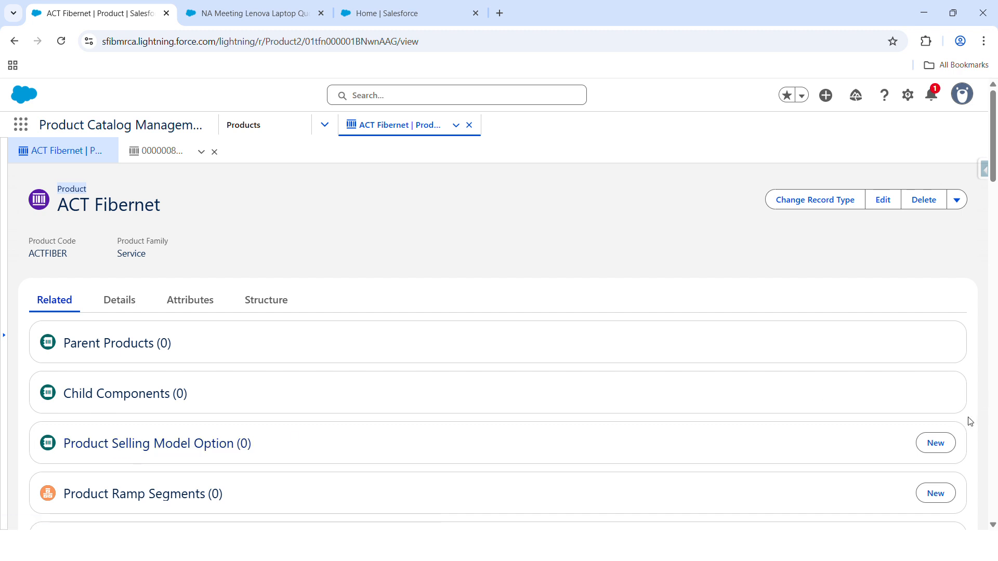
click(934, 442)
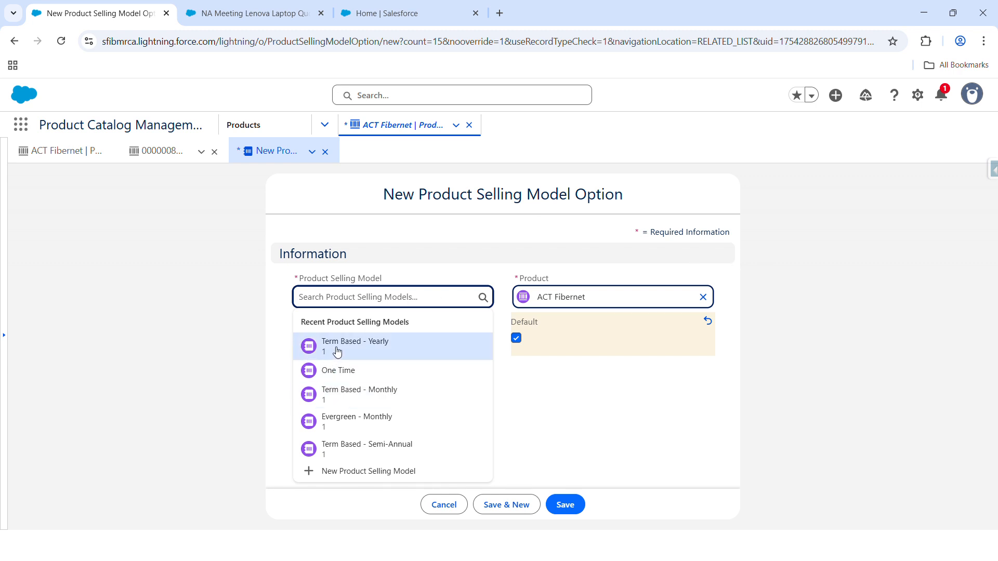
click(384, 344)
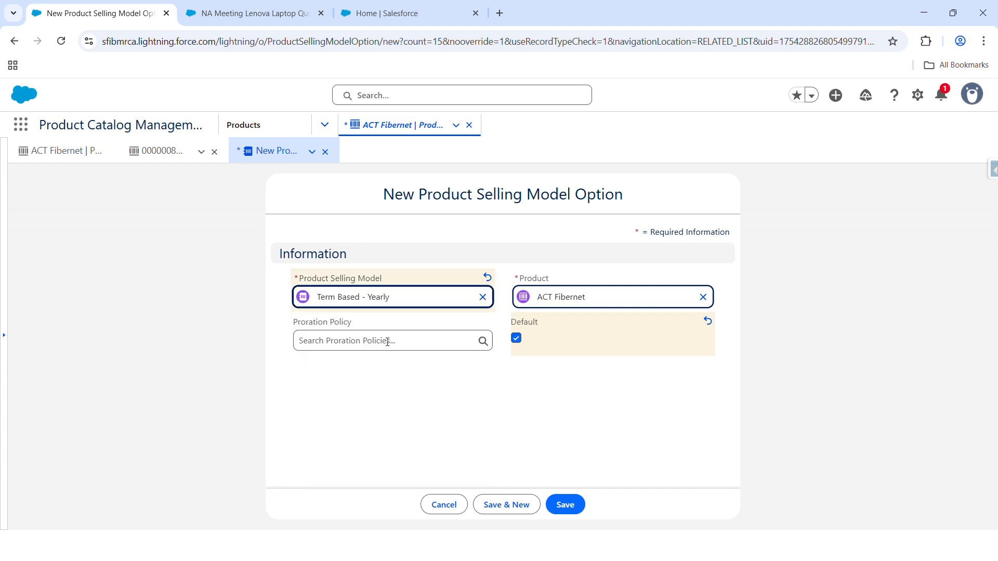
click(568, 504)
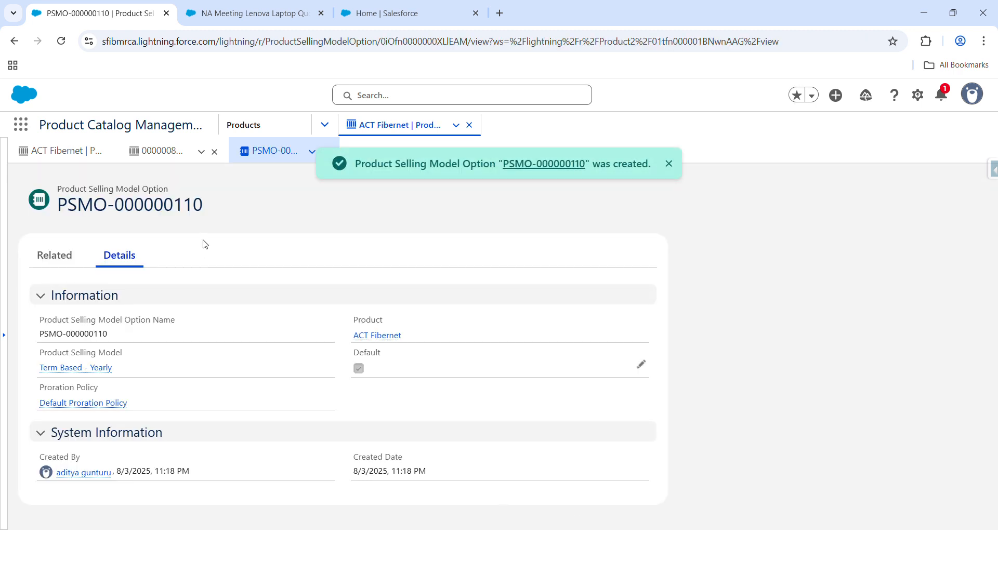
Step: Add One Time as a non-default selling model option for ACT Fibernet, without a proration policy, and save it
click(86, 156)
scroll(419, 333, down, 2)
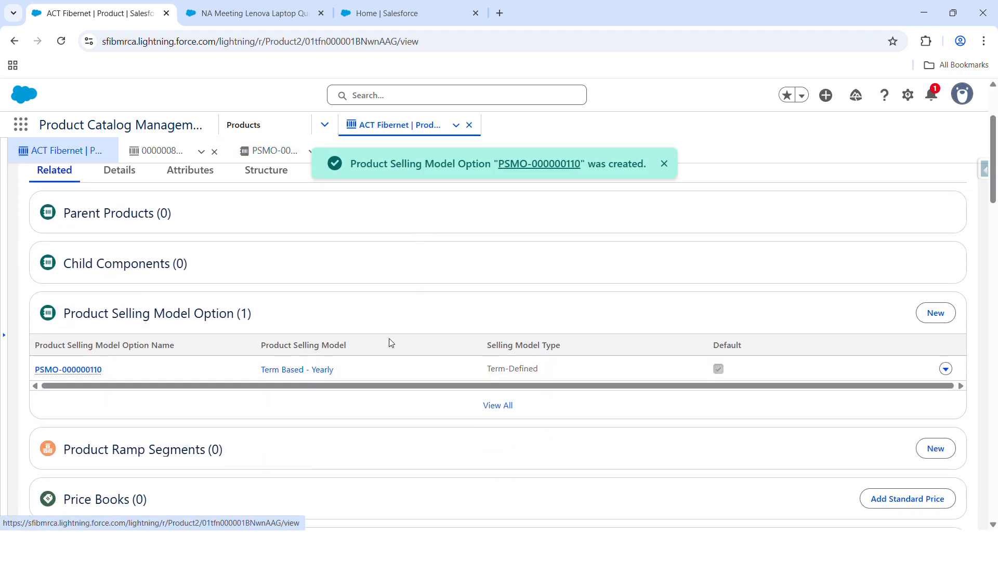
click(948, 313)
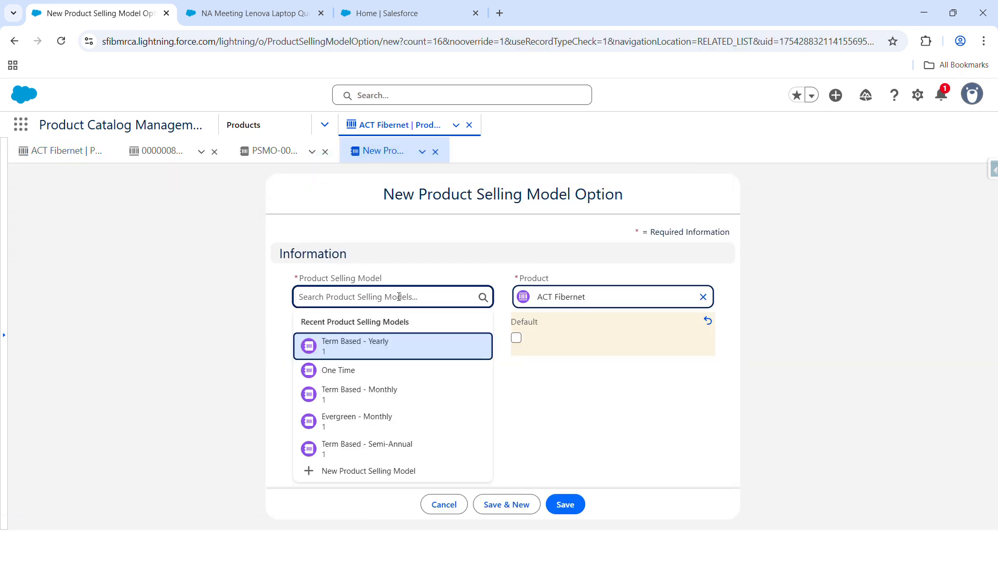
click(378, 371)
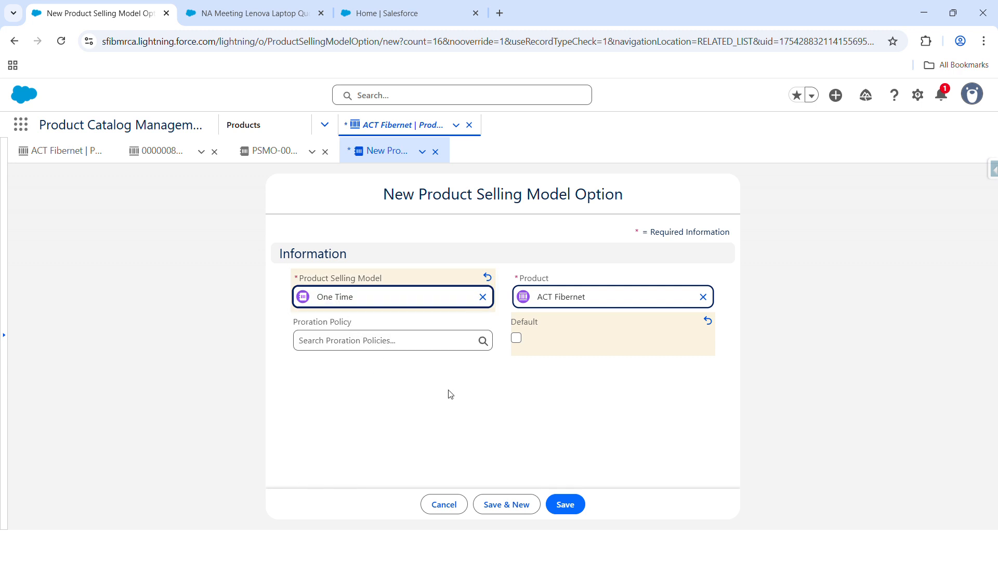
click(565, 505)
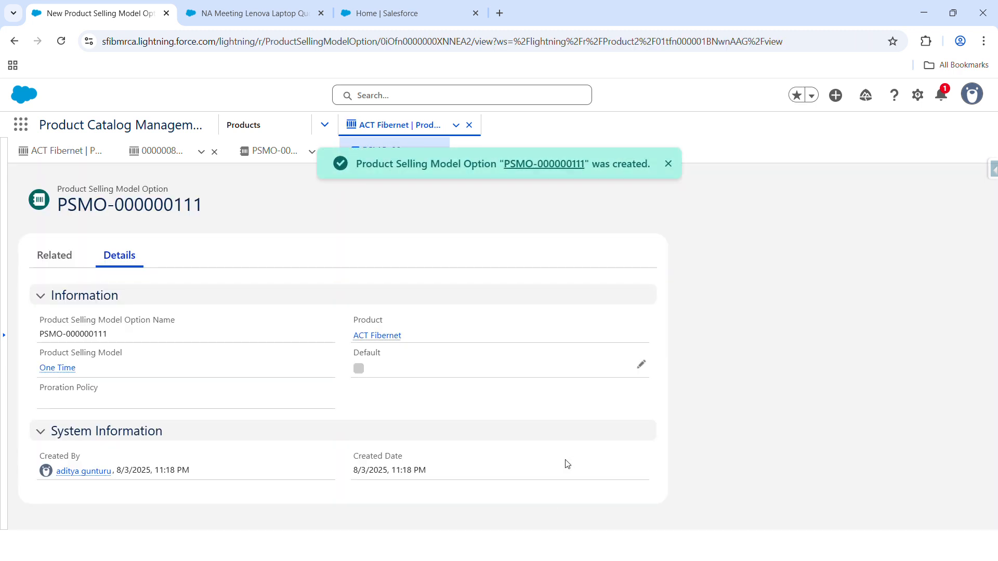
Step: Add a standard price book entry for ACT Fibernet with the One Time selling model and a list price of 5000
click(58, 151)
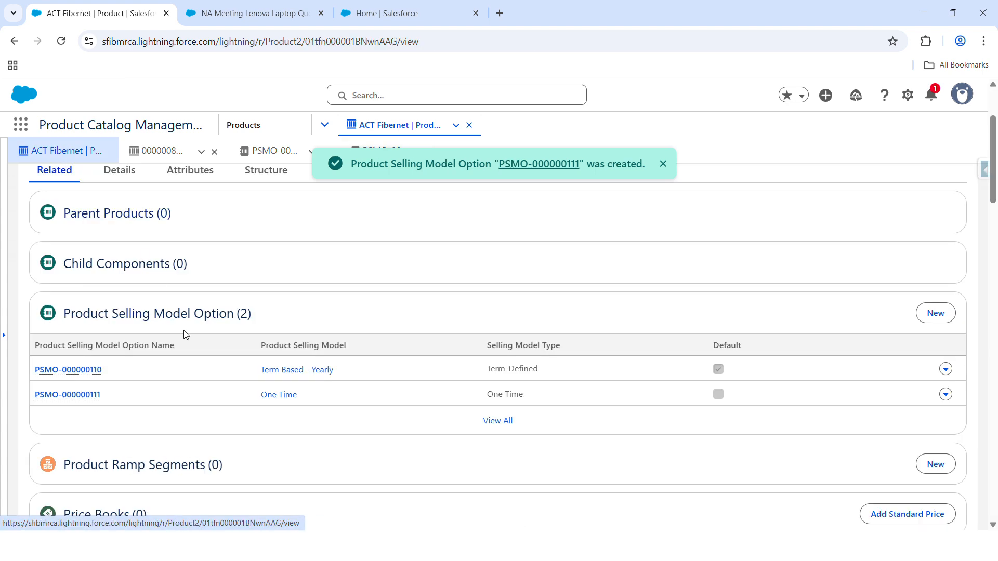
scroll(179, 332, down, 5)
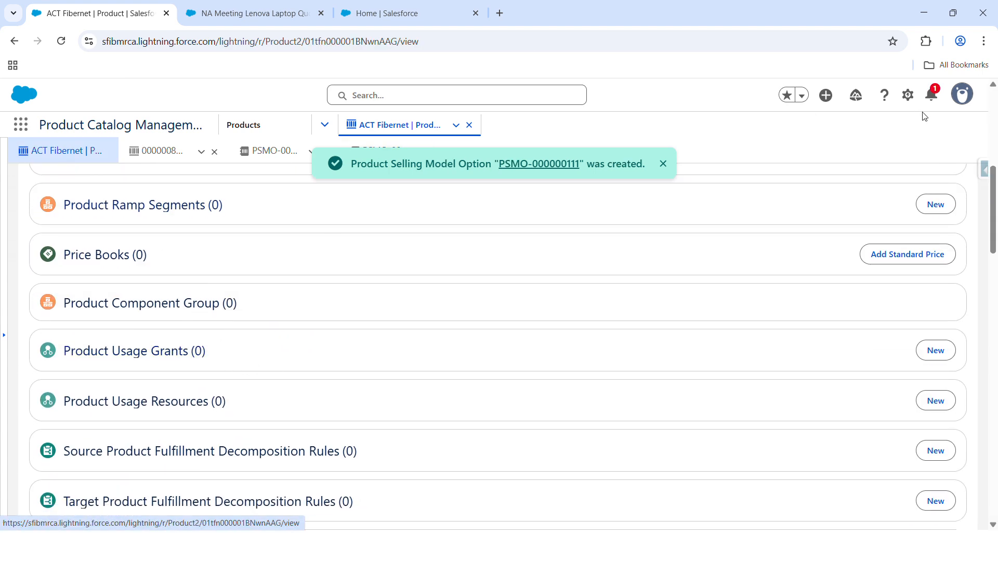
click(904, 256)
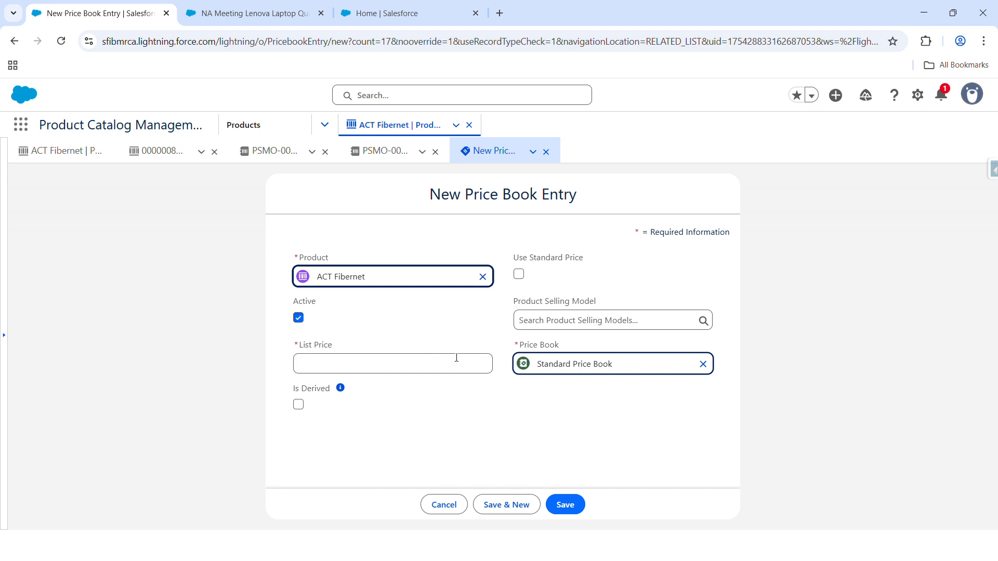
click(535, 325)
click(555, 365)
click(380, 367)
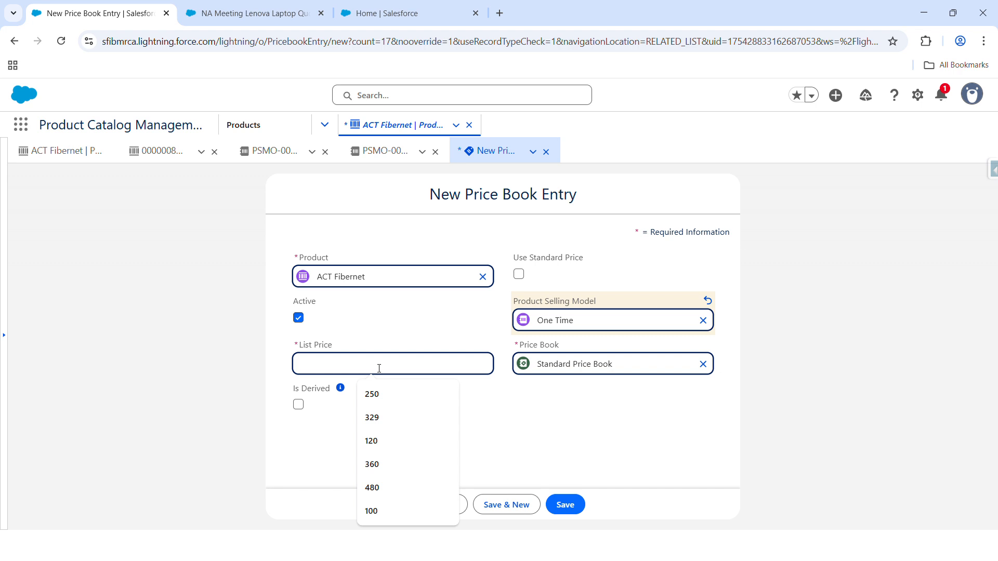
text(5000)
click(465, 421)
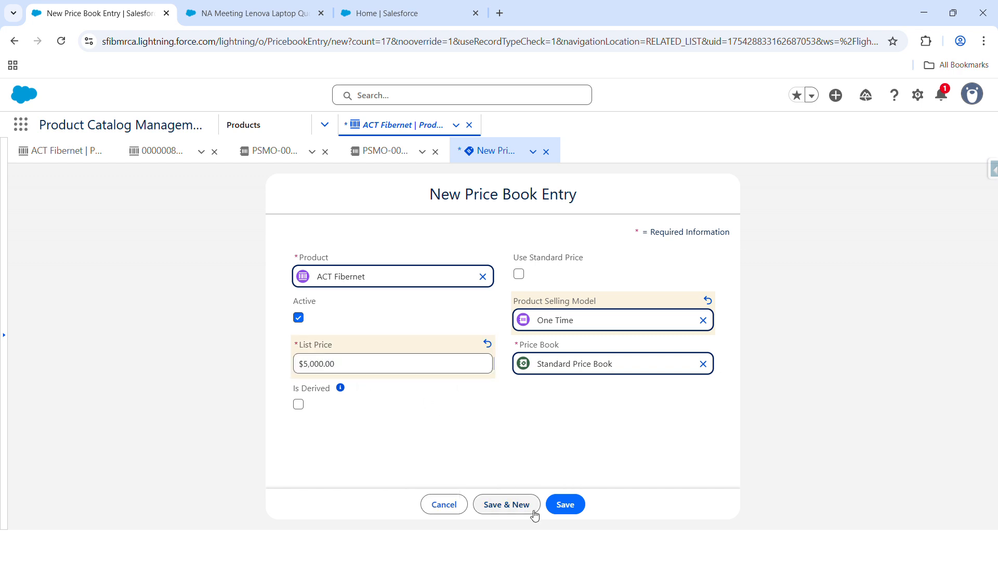
click(566, 504)
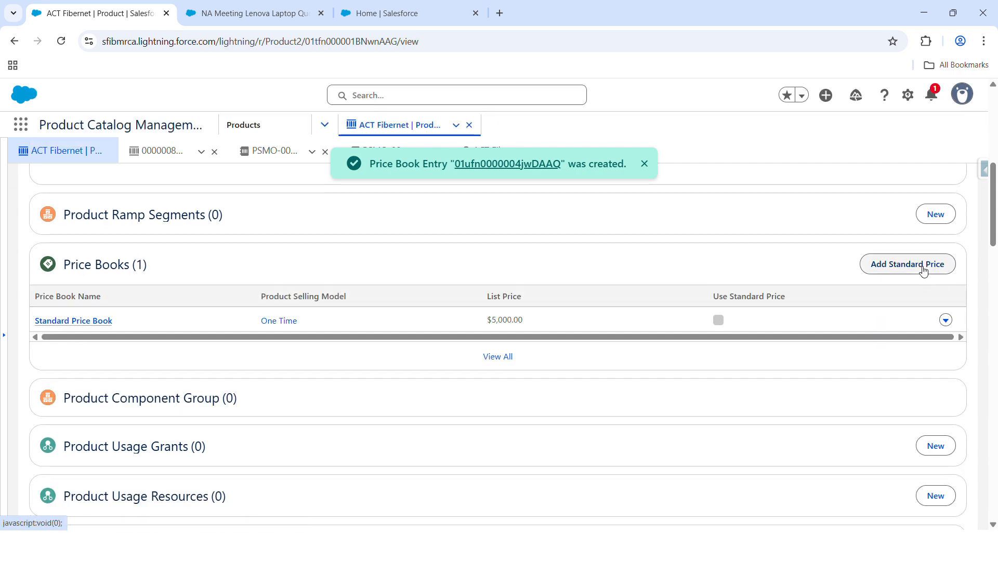
Step: Add a standard price book entry with the Term Based - Yearly selling model and a list price of 250, and return to the product
click(923, 270)
click(632, 320)
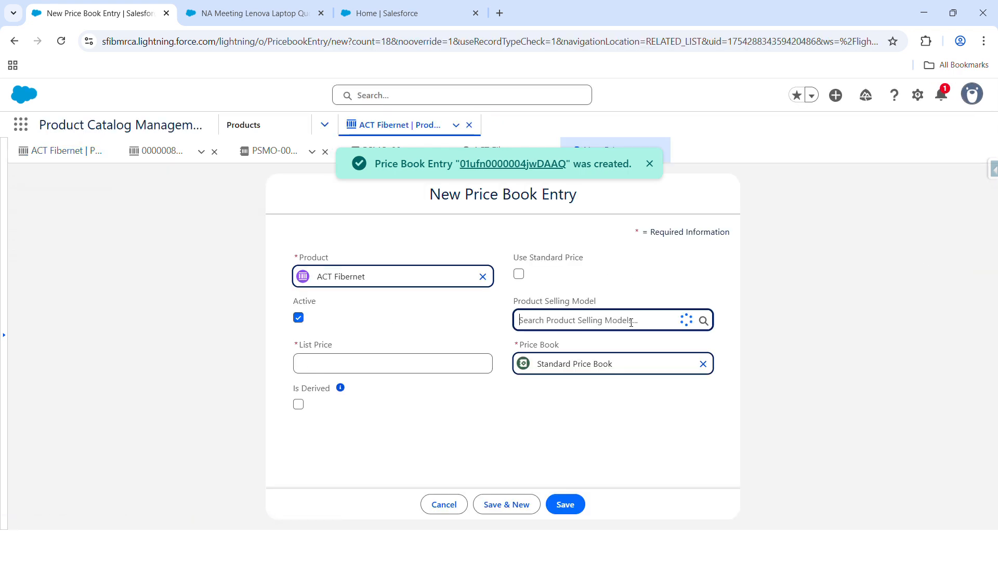
click(617, 388)
click(434, 365)
text(250)
click(498, 438)
click(566, 504)
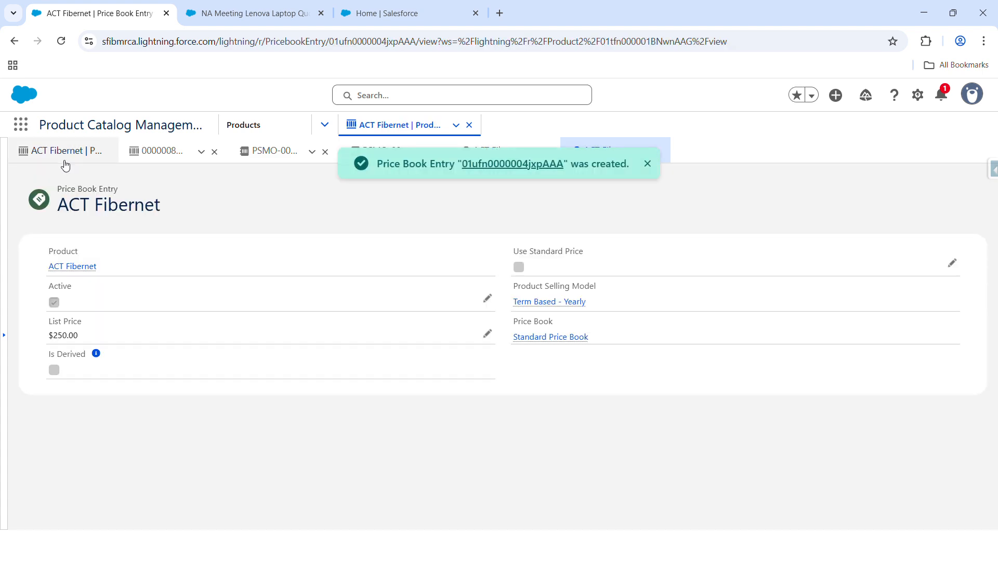
click(65, 164)
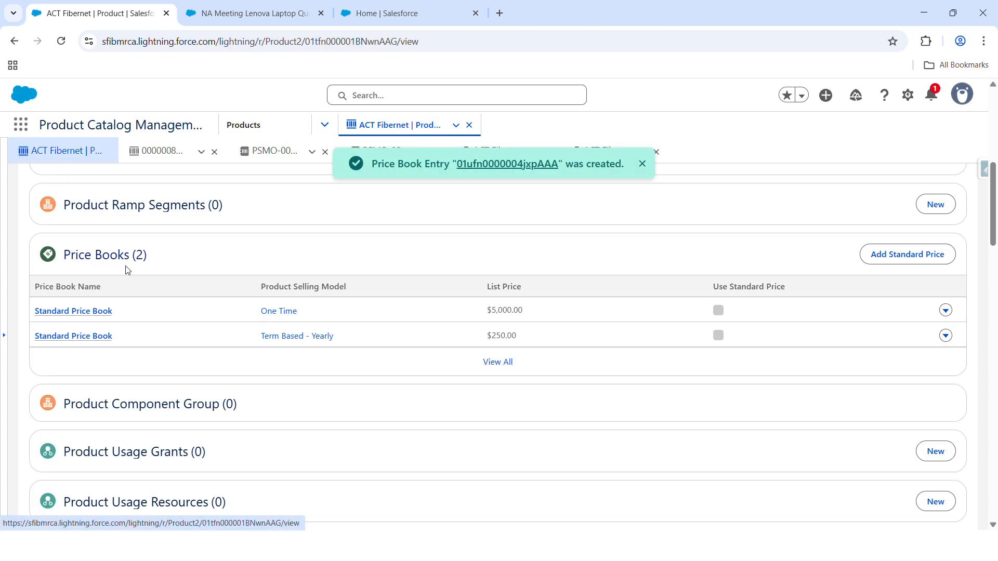
Step: Review the ACT Fibernet product's price book entries and selling model options
scroll(164, 272, up, 1)
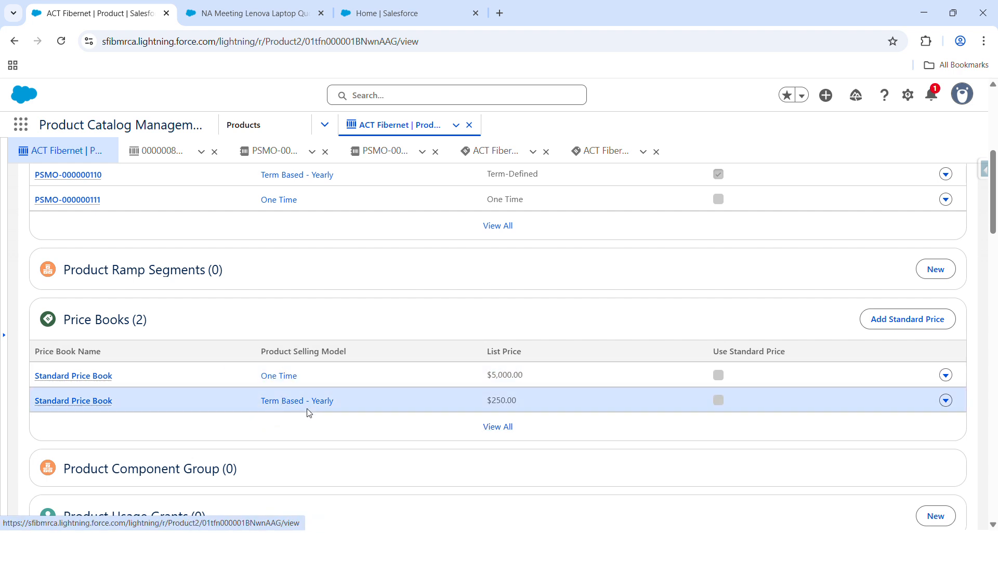
scroll(297, 395, up, 1)
scroll(290, 376, up, 5)
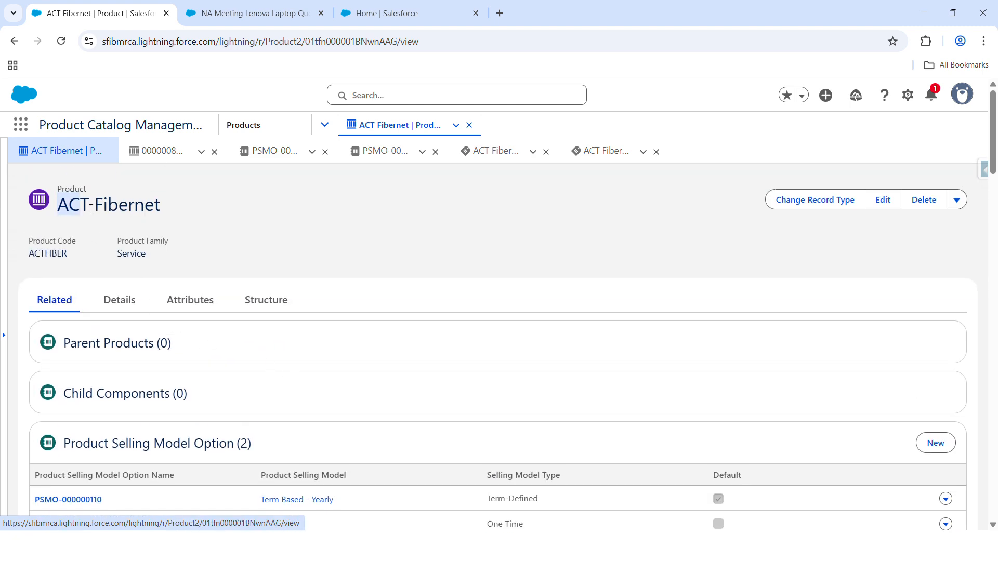
drag(58, 208, 167, 206)
scroll(223, 318, down, 3)
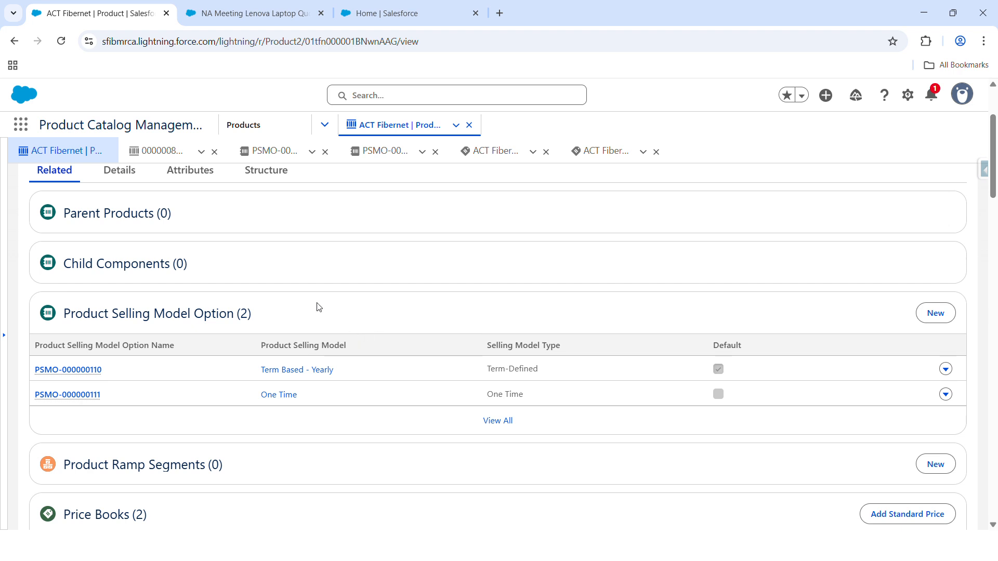
scroll(320, 313, up, 3)
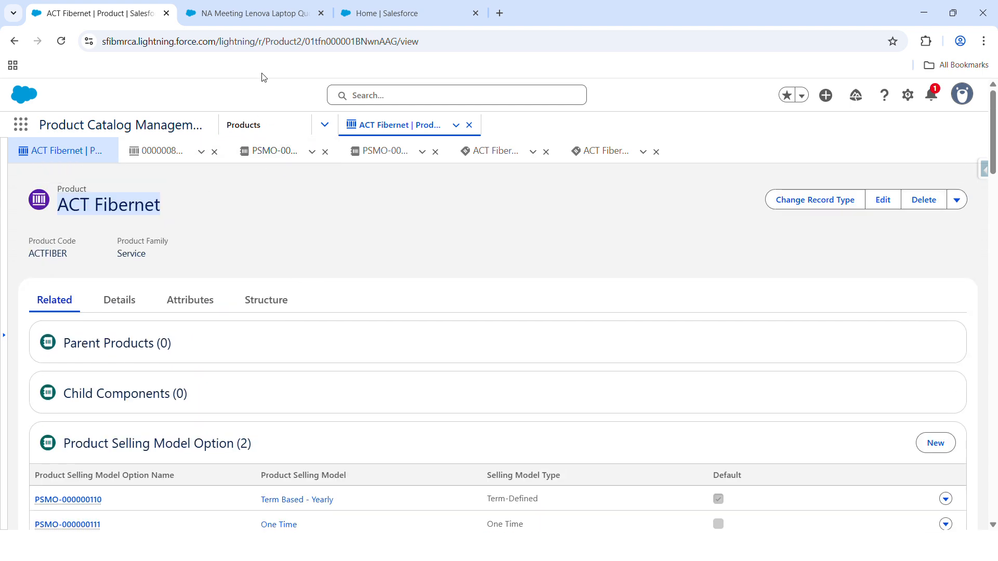
Step: Refresh the Price Book Entries V2 decision table in Setup
click(250, 16)
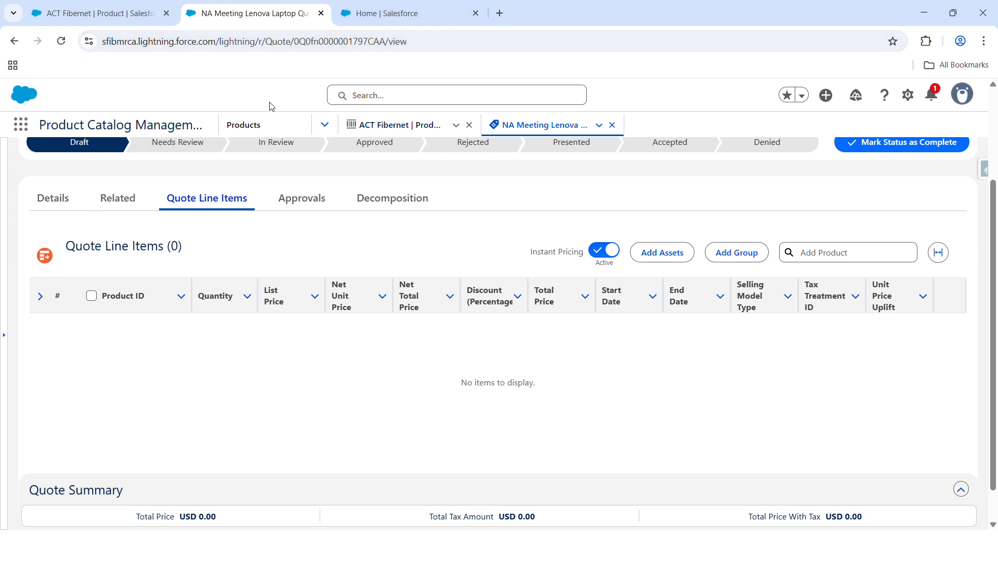
click(379, 18)
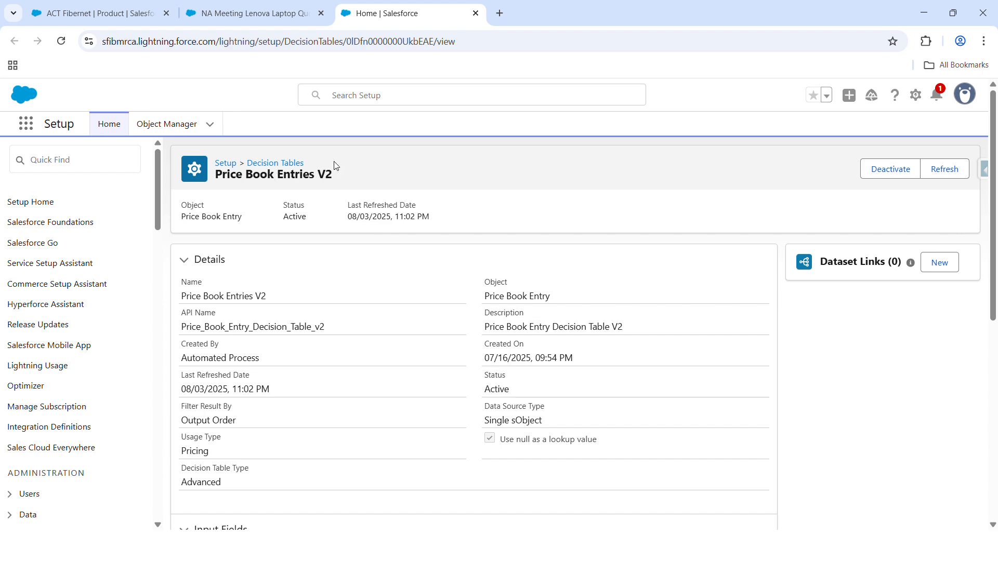
click(958, 170)
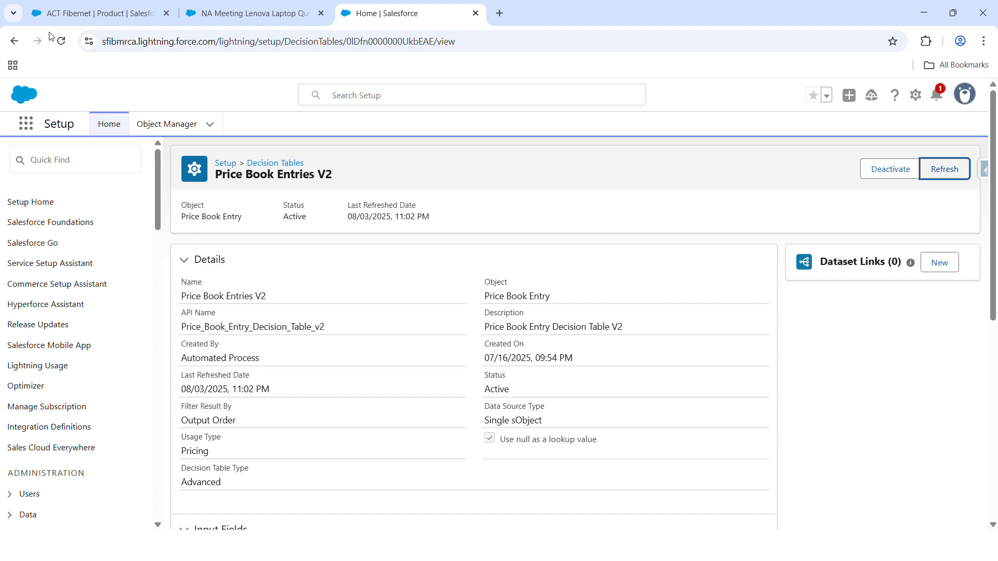
Step: Reload the NA Meeting Lenova Laptop Quote and browse the products of the Miscellaneous catalog
click(67, 18)
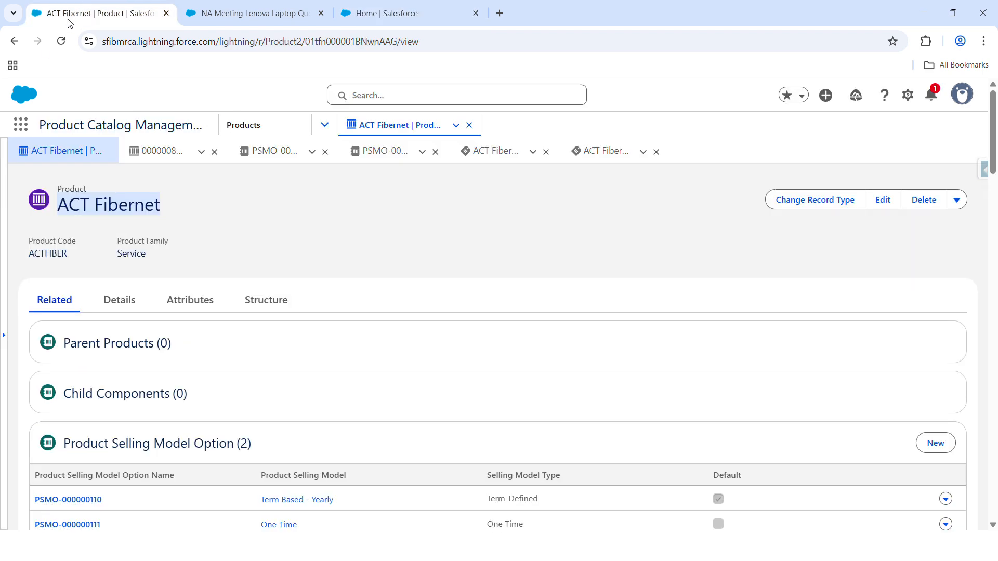
click(252, 11)
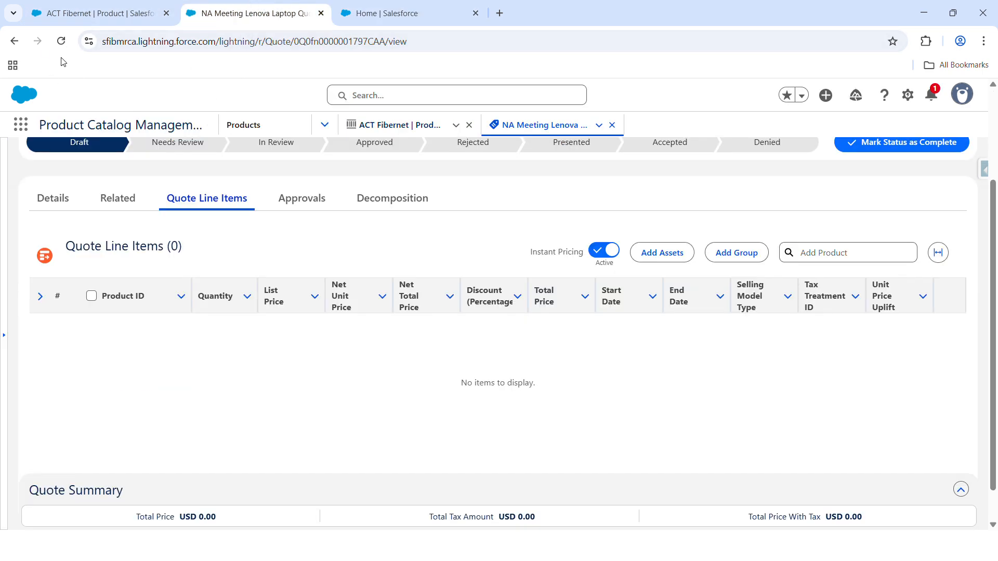
click(62, 41)
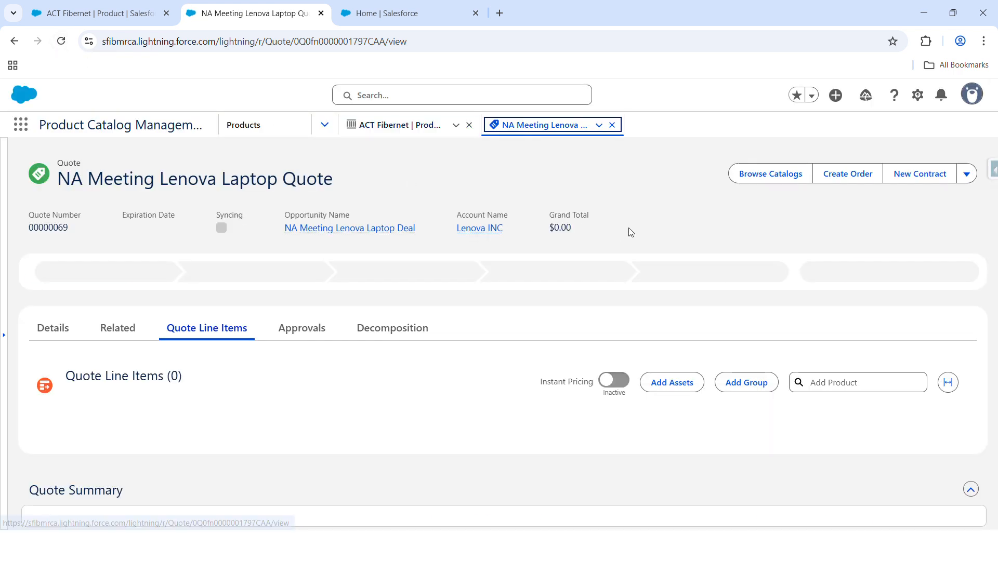
click(762, 173)
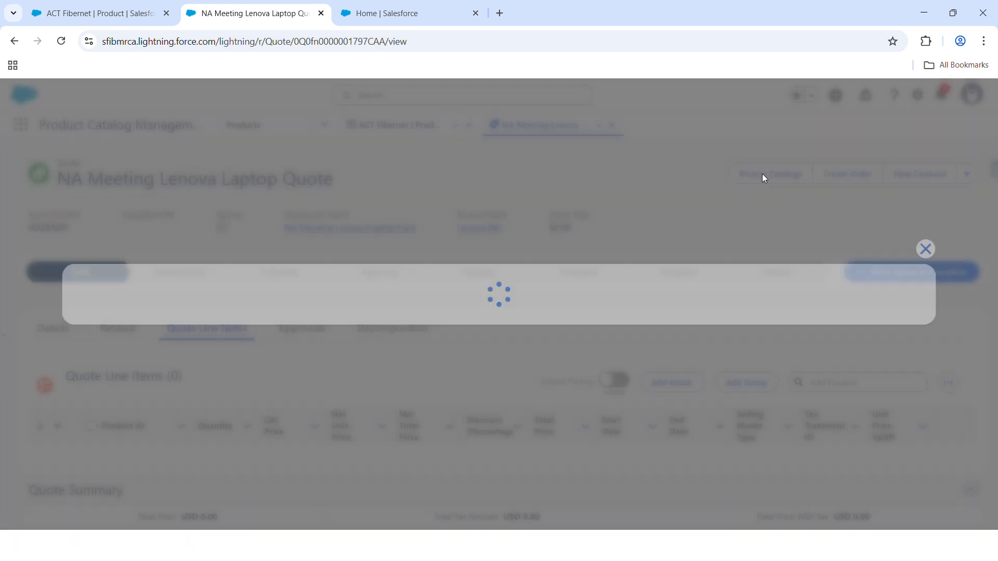
click(71, 303)
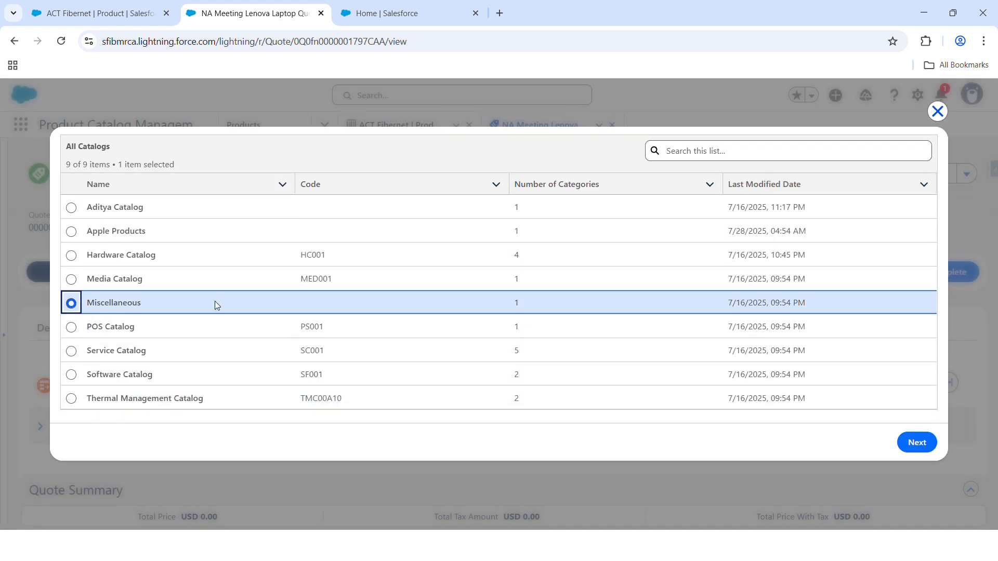
click(915, 444)
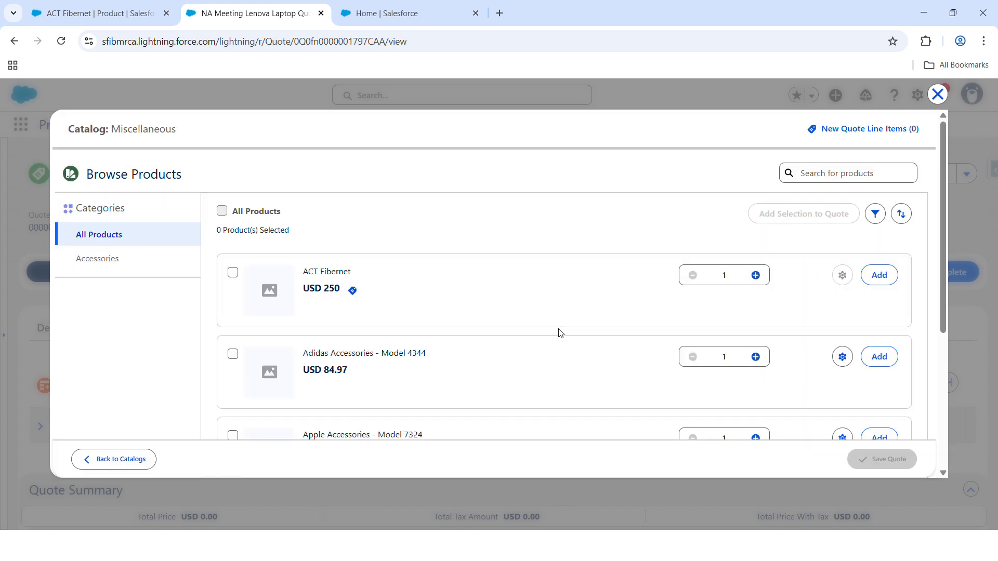
Step: Add ACT Fibernet to the quote with the USD 250 TermDefined Annual buying option and save the quote
drag(303, 271, 349, 270)
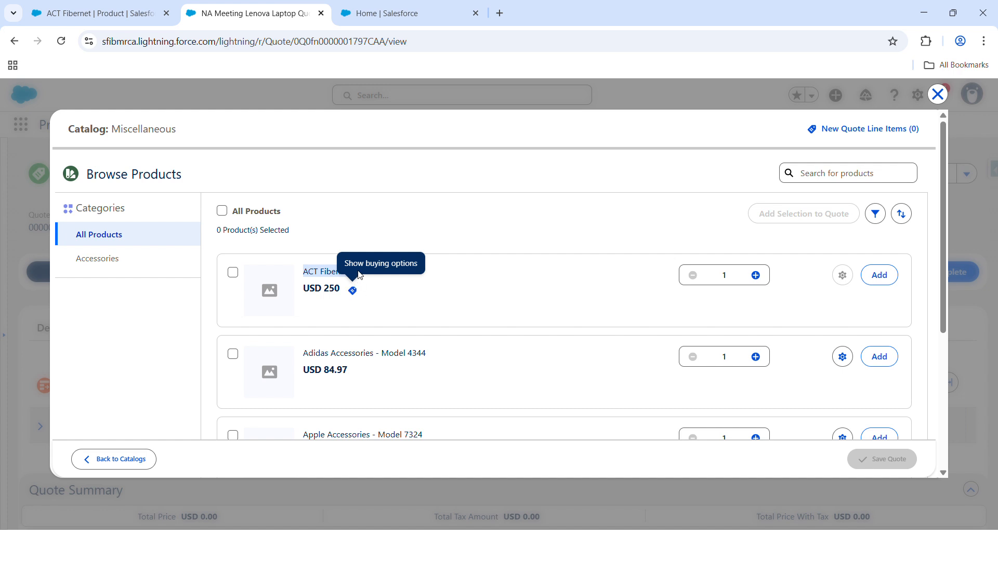
click(352, 291)
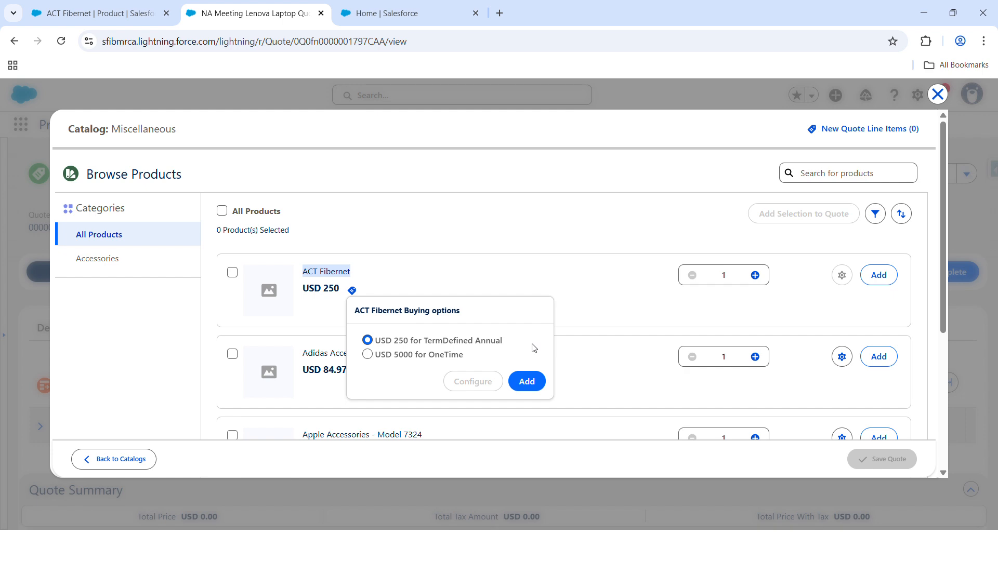
click(536, 382)
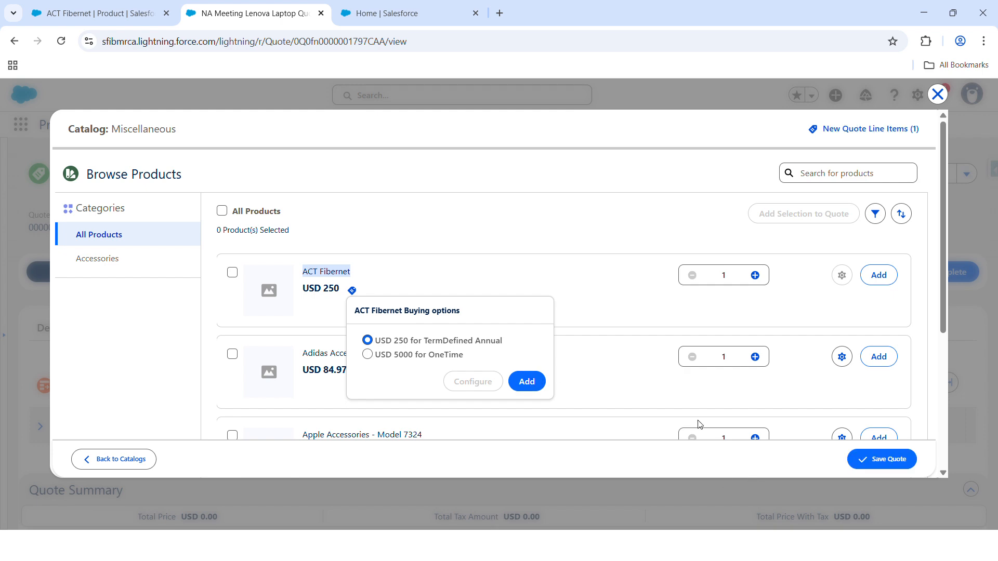
click(876, 458)
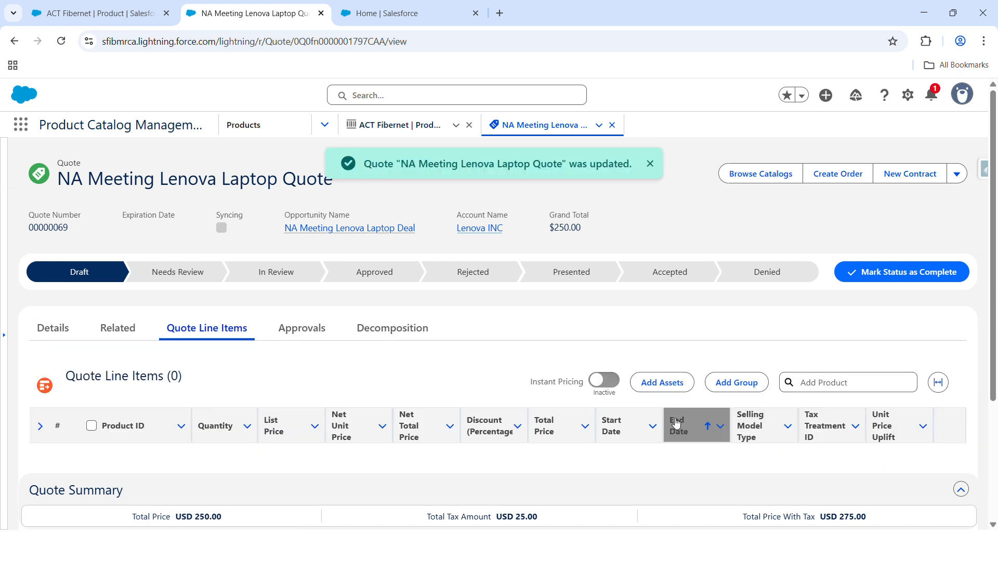
scroll(650, 421, down, 2)
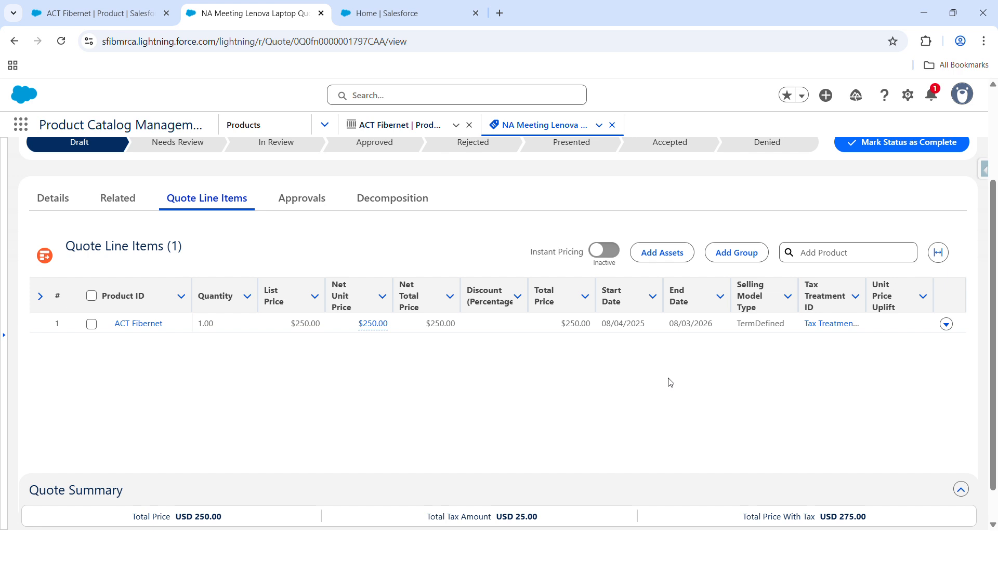
Step: Set the end date of the ACT Fibernet quote line to 09/03/2025
click(719, 324)
click(719, 324)
click(727, 325)
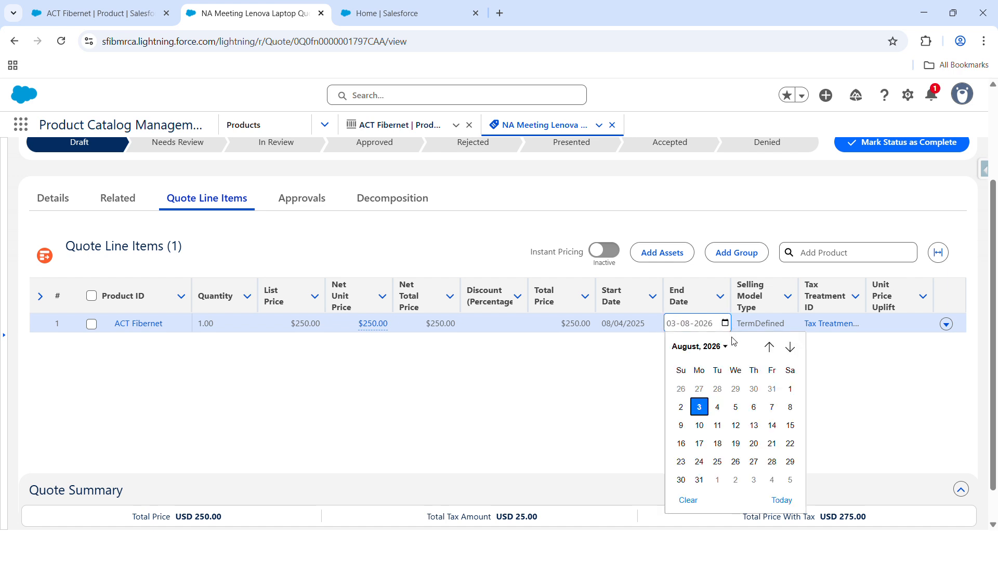
click(724, 347)
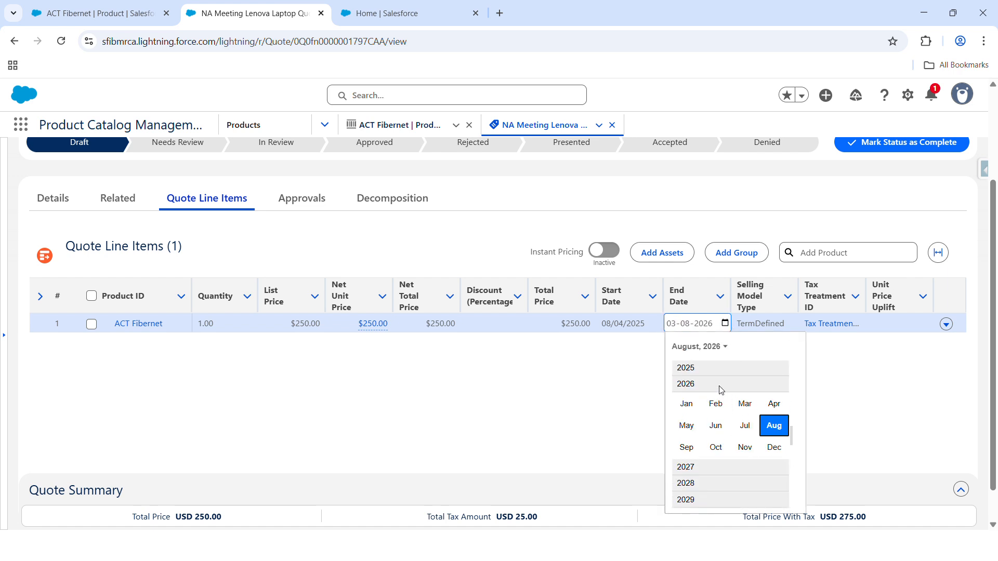
click(714, 367)
click(688, 431)
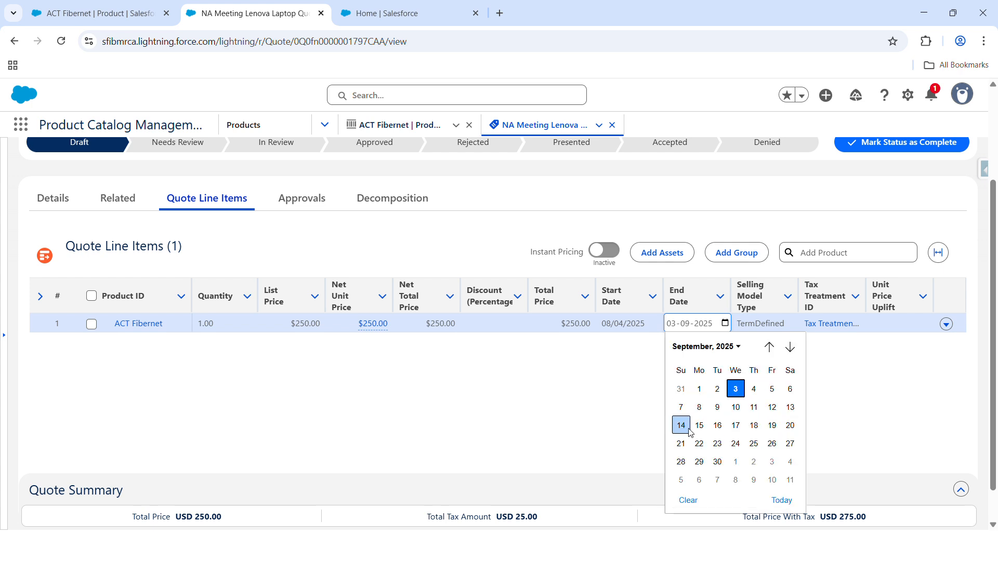
click(734, 394)
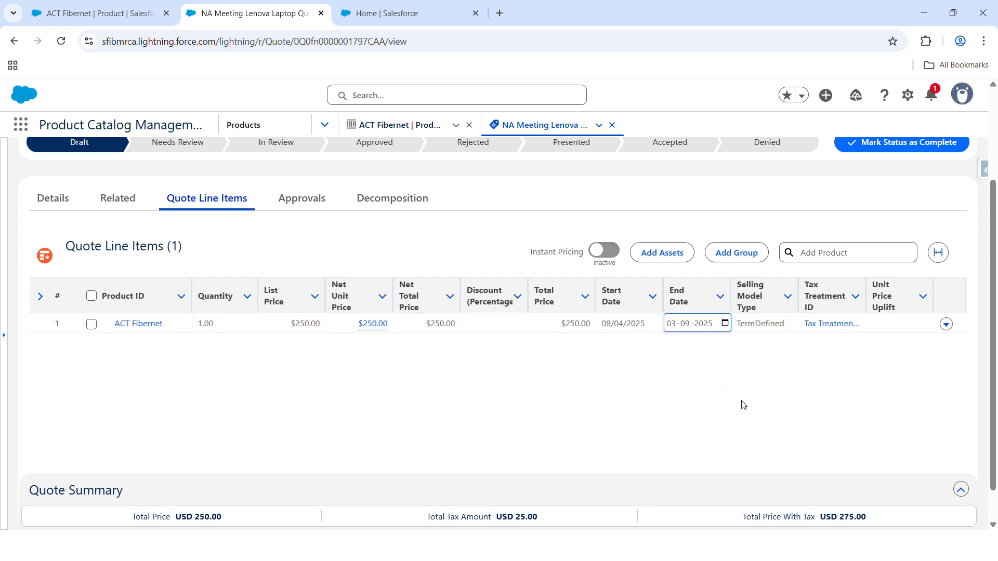
click(417, 329)
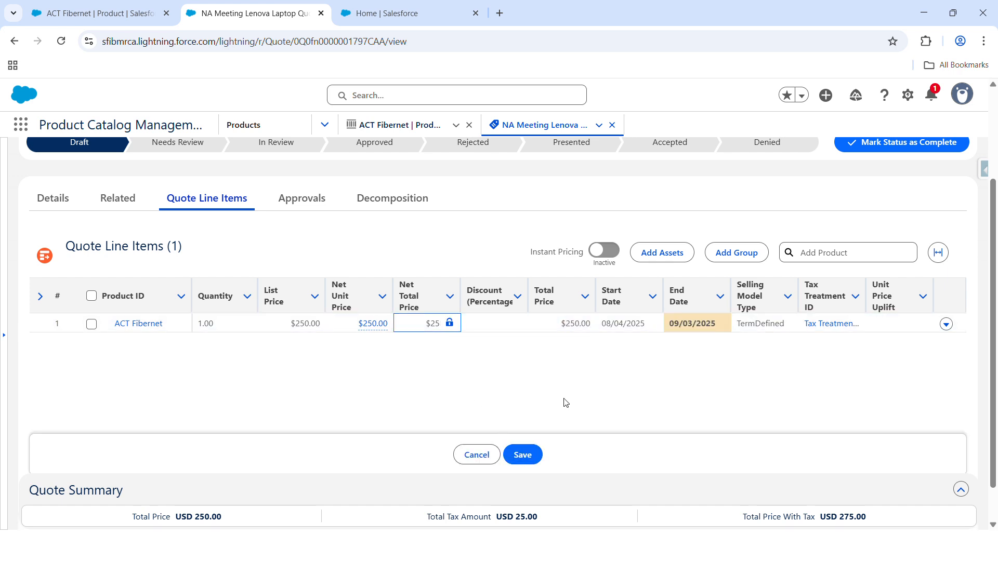
Step: Turn on Instant Pricing, save the quote line changes and check the line's net total price
click(610, 251)
click(533, 452)
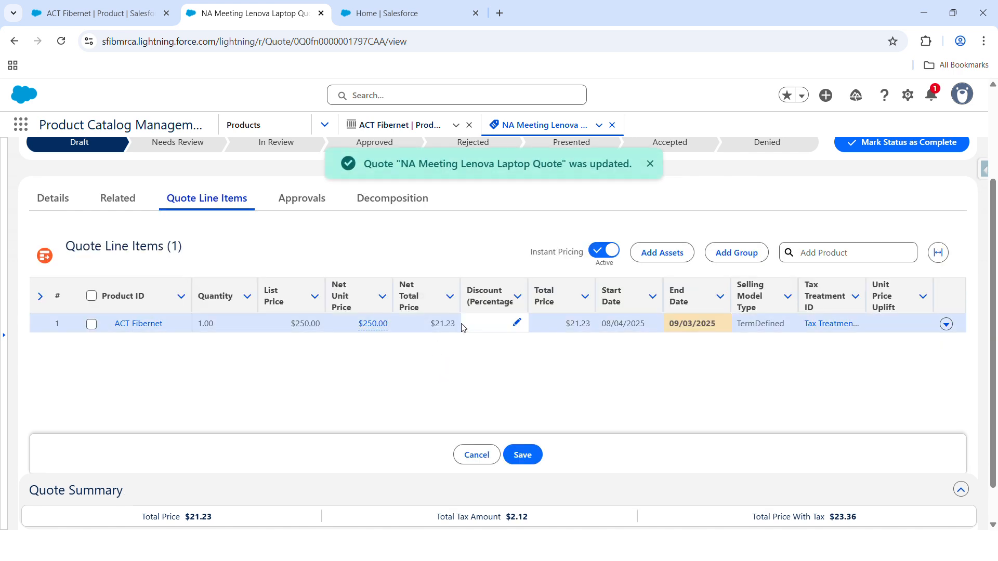
click(431, 324)
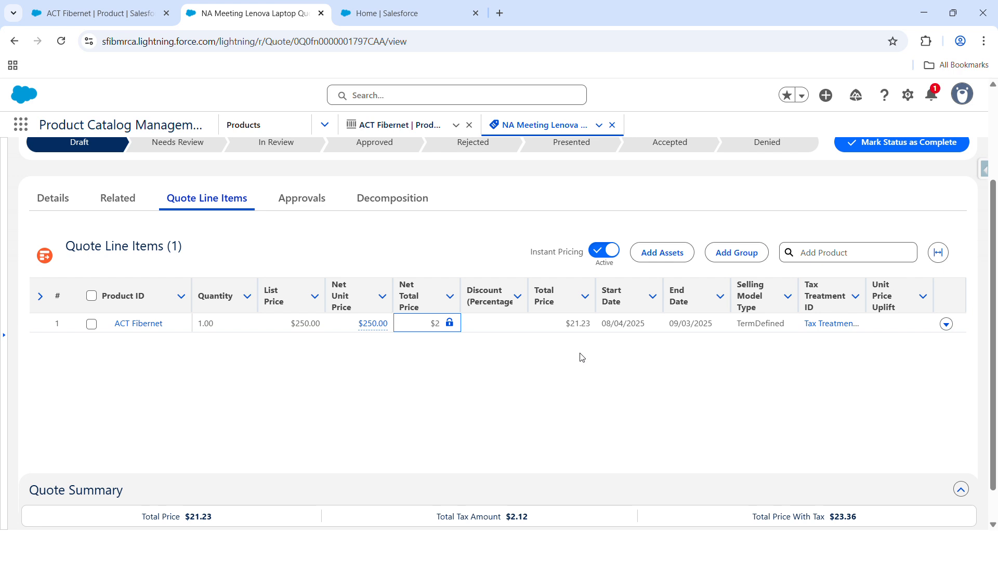
Step: From the ACT Fibernet product page, find Proration Policies and open the list in a separate browser tab
click(125, 20)
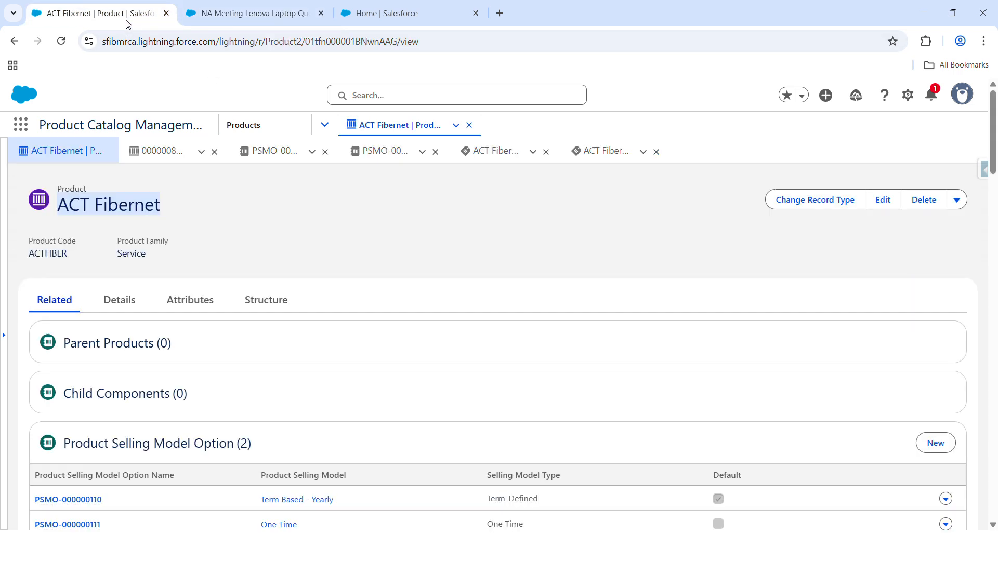
click(21, 125)
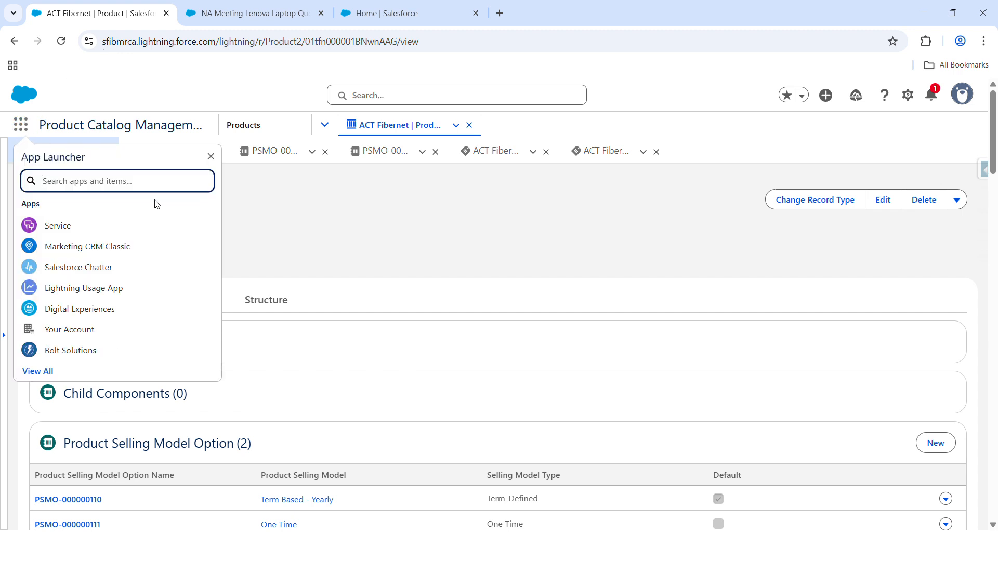
text(proa)
key(BackSpace)
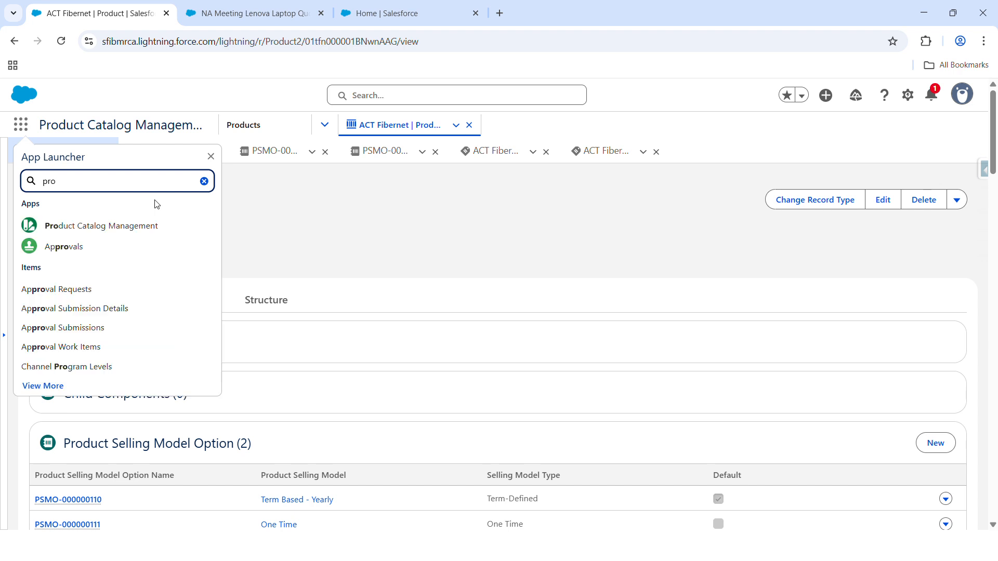
text(ra)
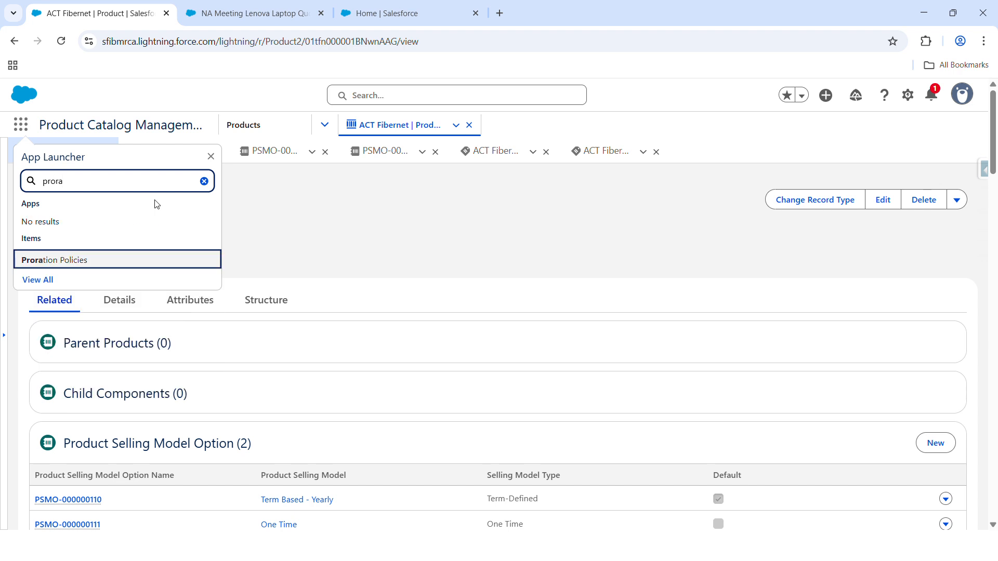
middle_click(82, 260)
click(291, 11)
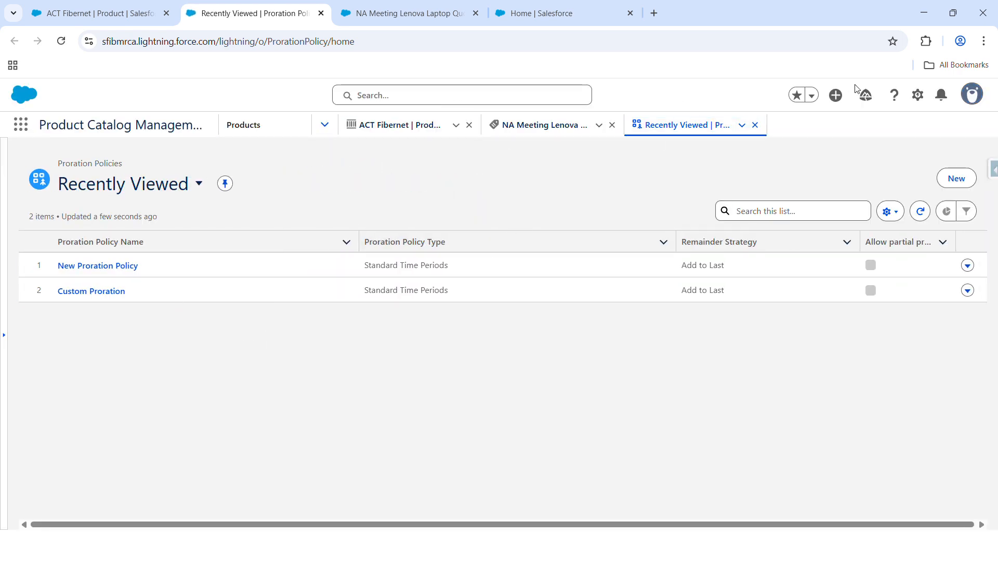
Step: Create and save a proration policy named Company Custom Proration Policy with Standard Time Periods and Add to Last, and return to the quote
click(958, 178)
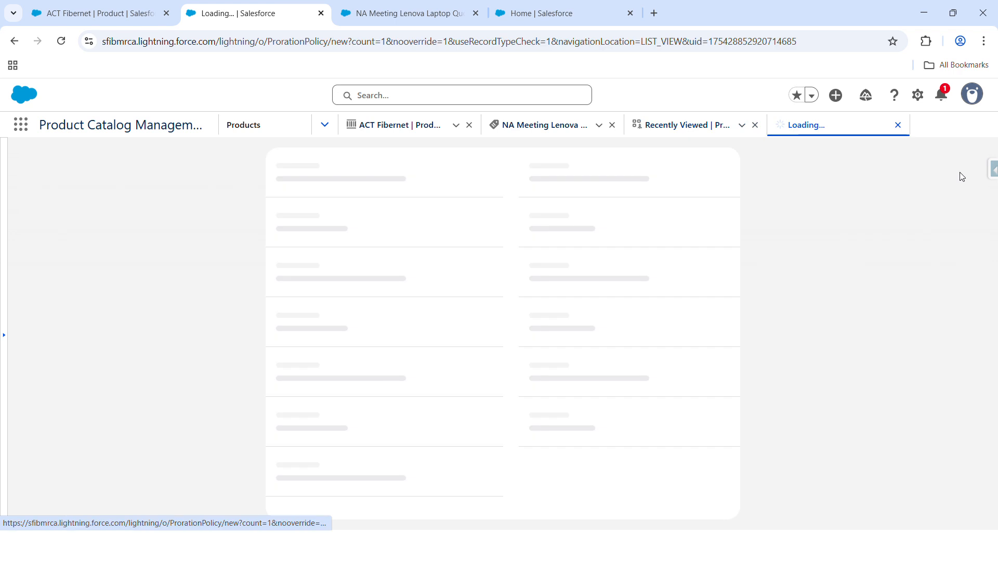
click(376, 270)
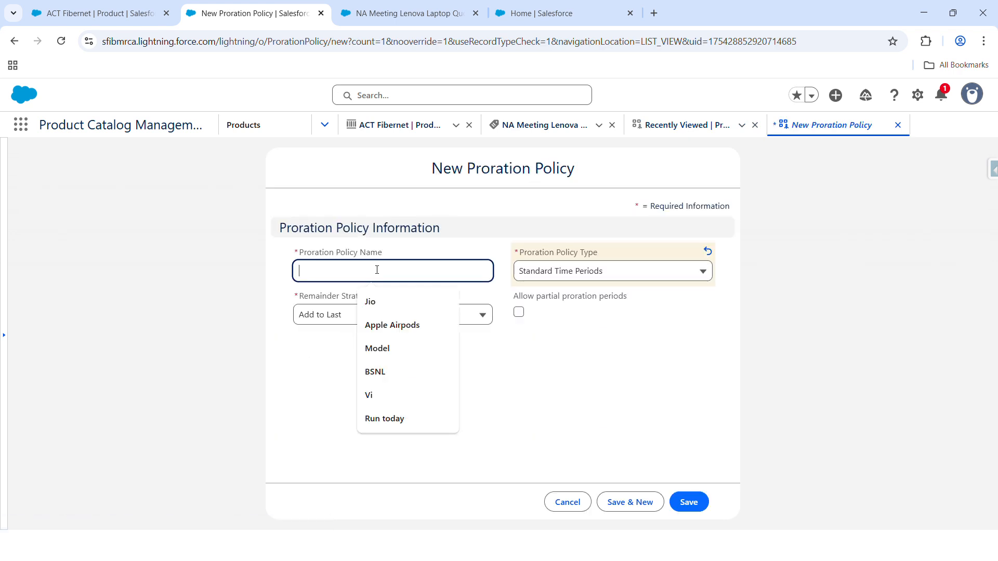
text(Co)
text(mpa)
key(BackSpace)
text(pany Custom Pr)
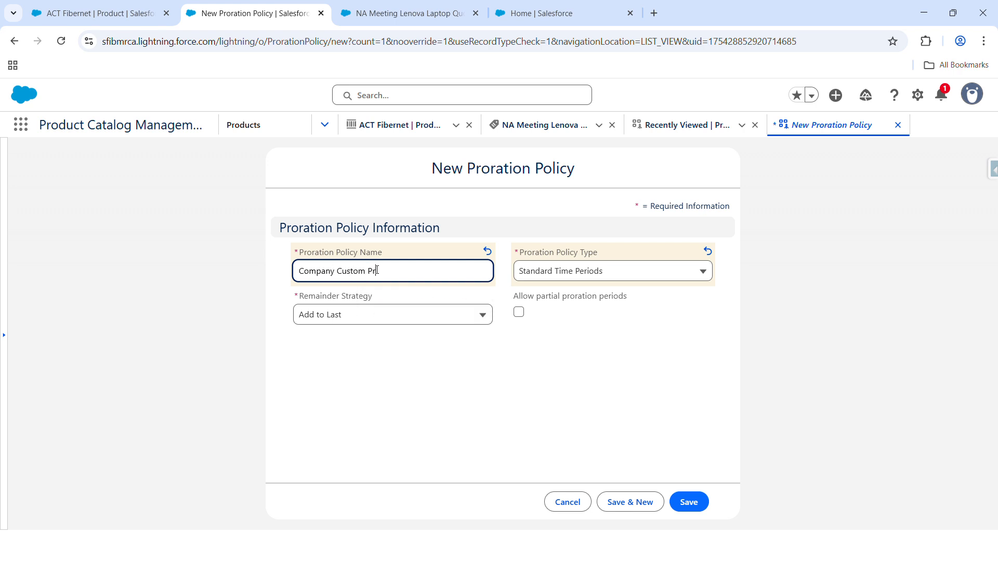
text(oration)
click(684, 504)
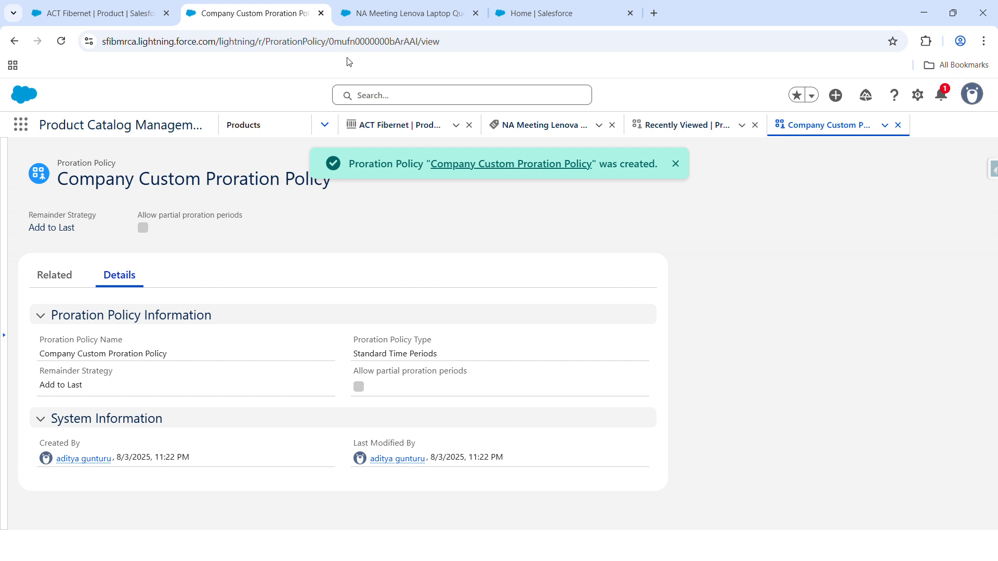
click(377, 16)
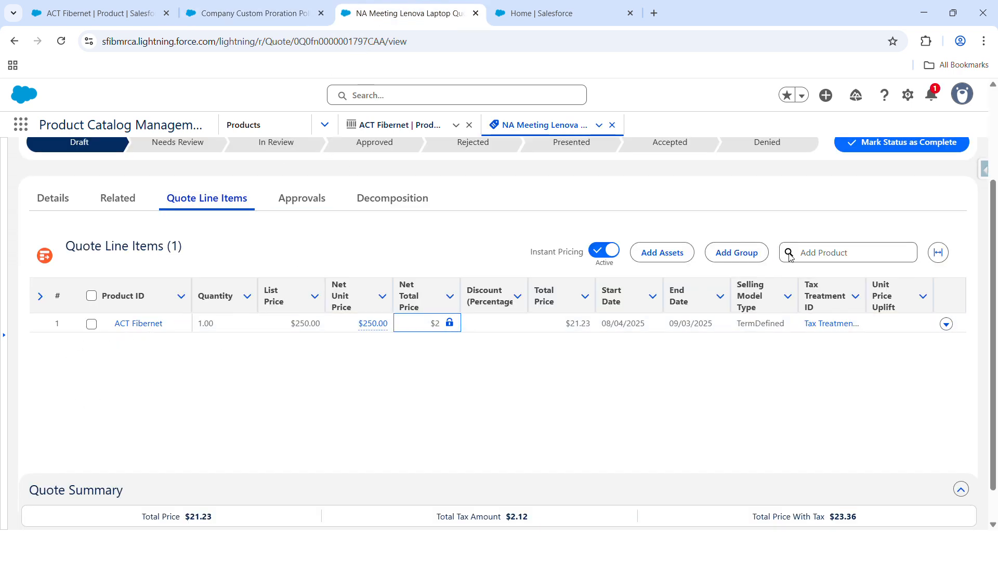
Step: Delete the ACT Fibernet line item from the quote and save the removal
click(945, 324)
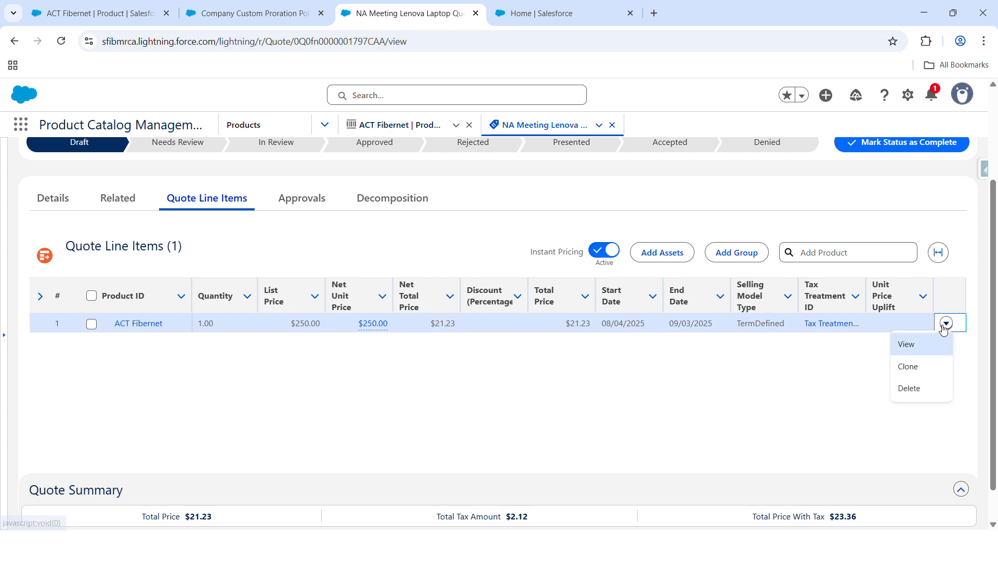
click(919, 387)
click(730, 351)
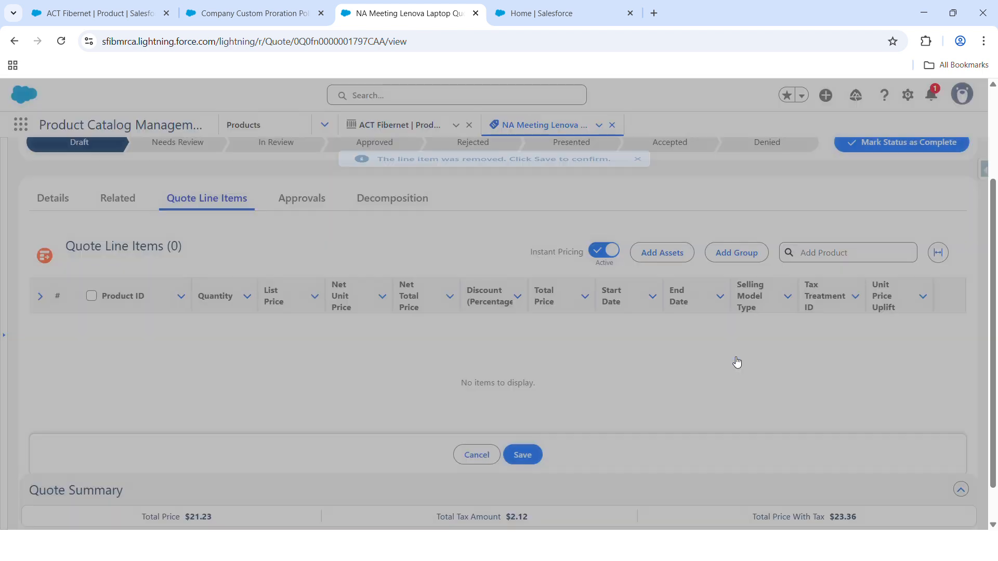
click(523, 455)
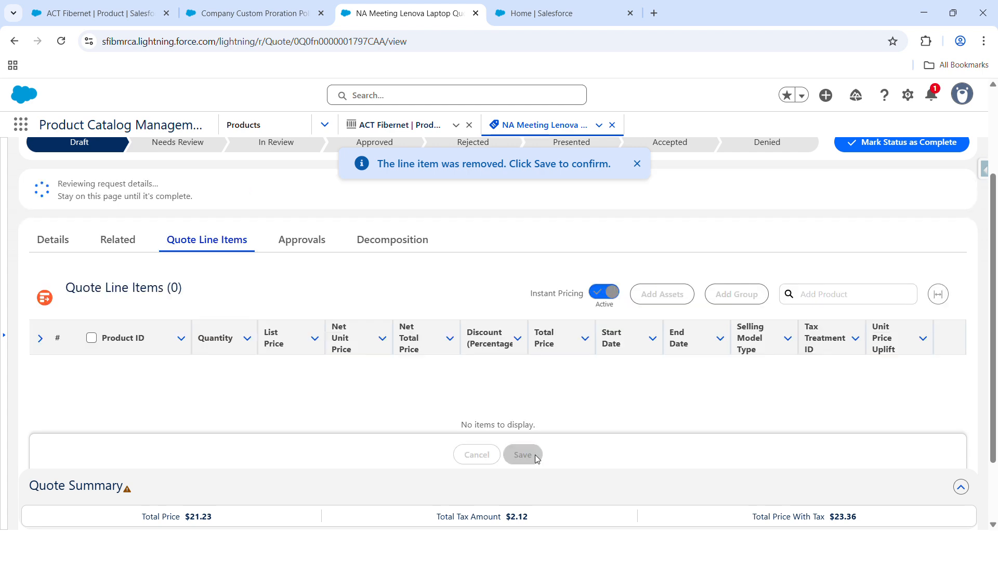
Step: On the ACT Fibernet product, set the Term Based - Yearly price book entry to inactive and save it
click(130, 18)
click(314, 217)
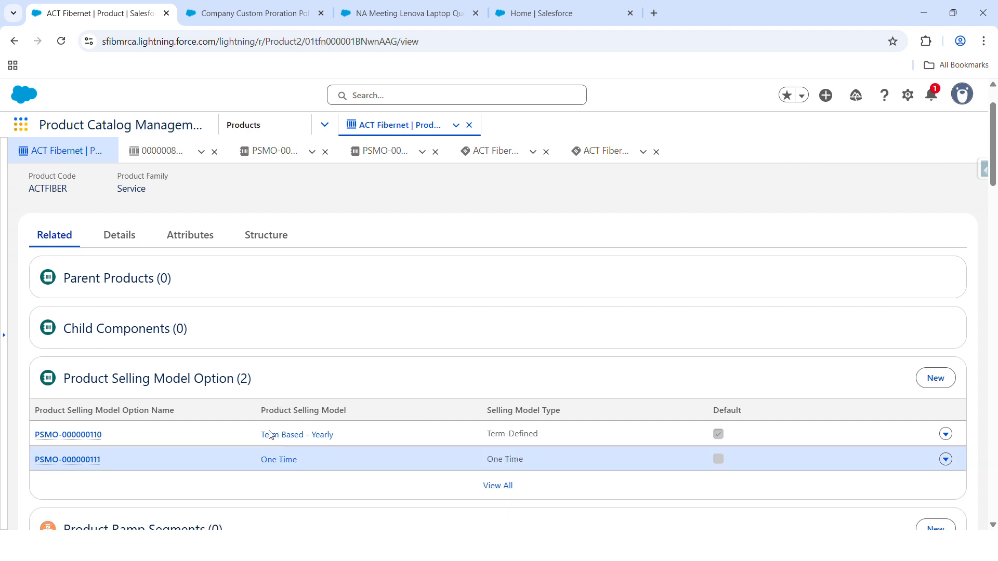
scroll(245, 429, down, 2)
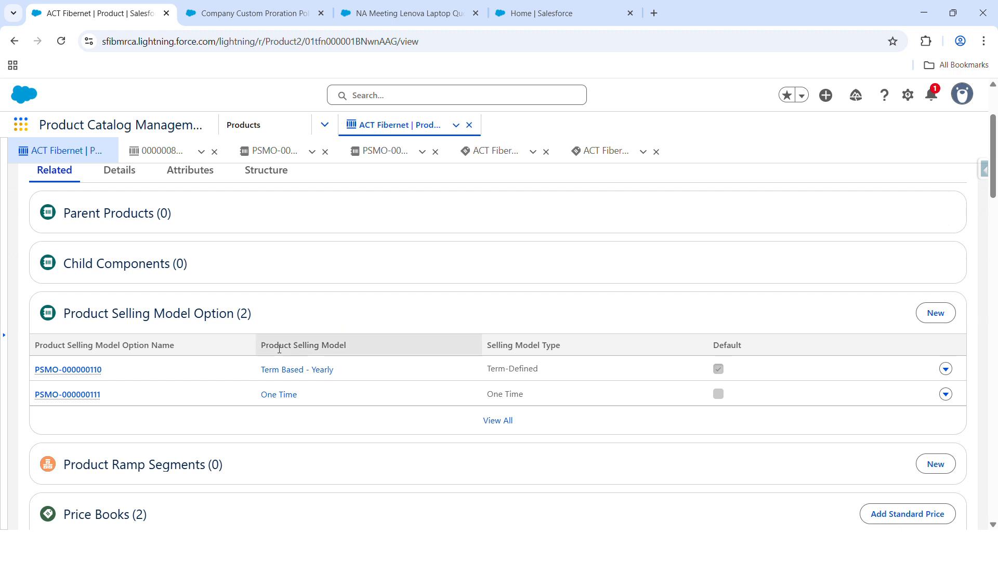
scroll(314, 356, down, 5)
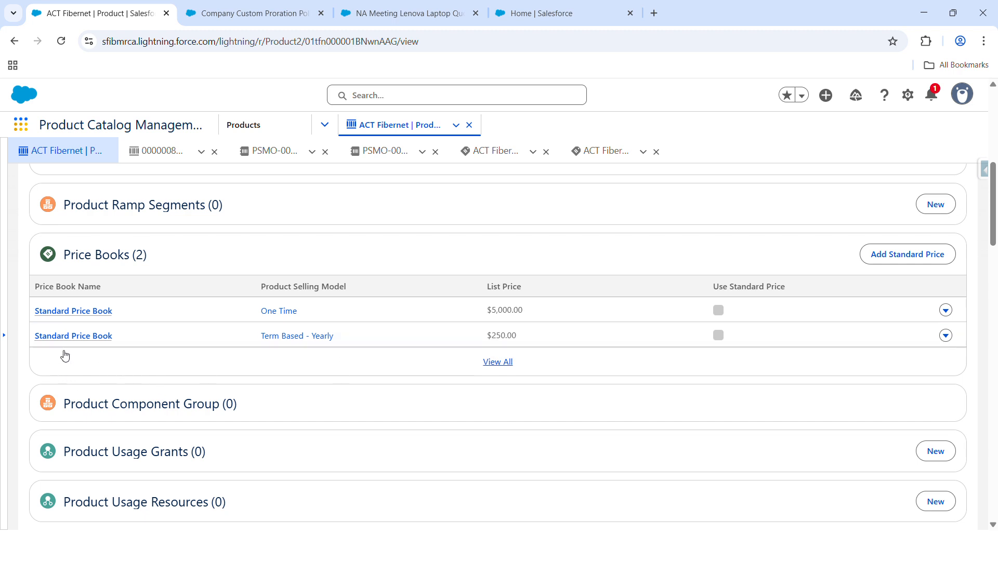
click(947, 336)
click(916, 270)
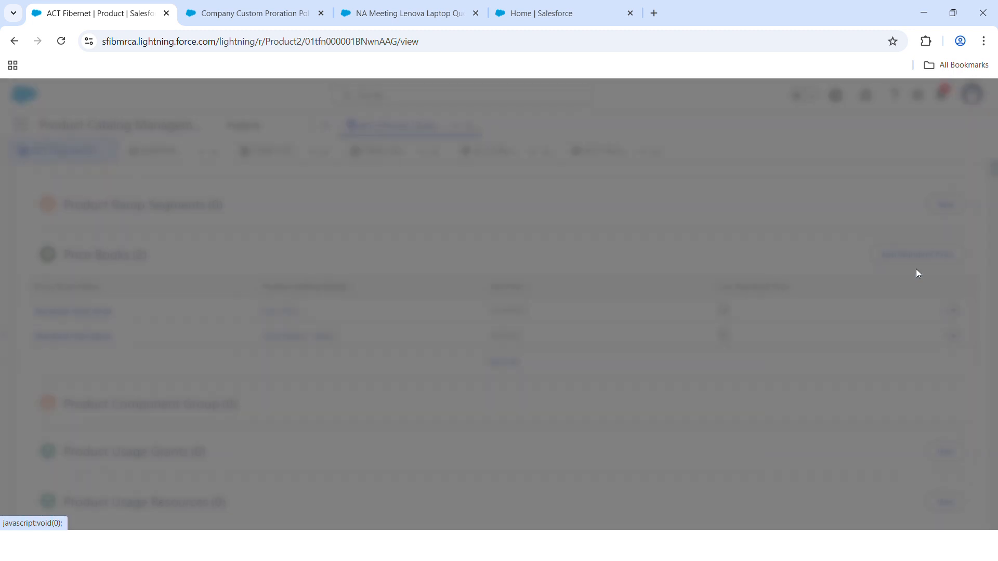
click(259, 290)
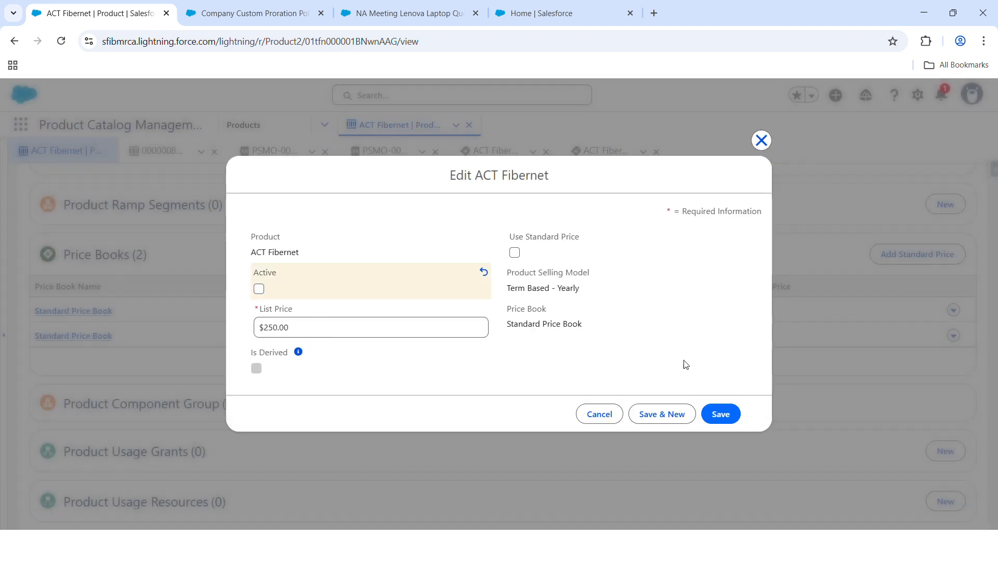
click(720, 414)
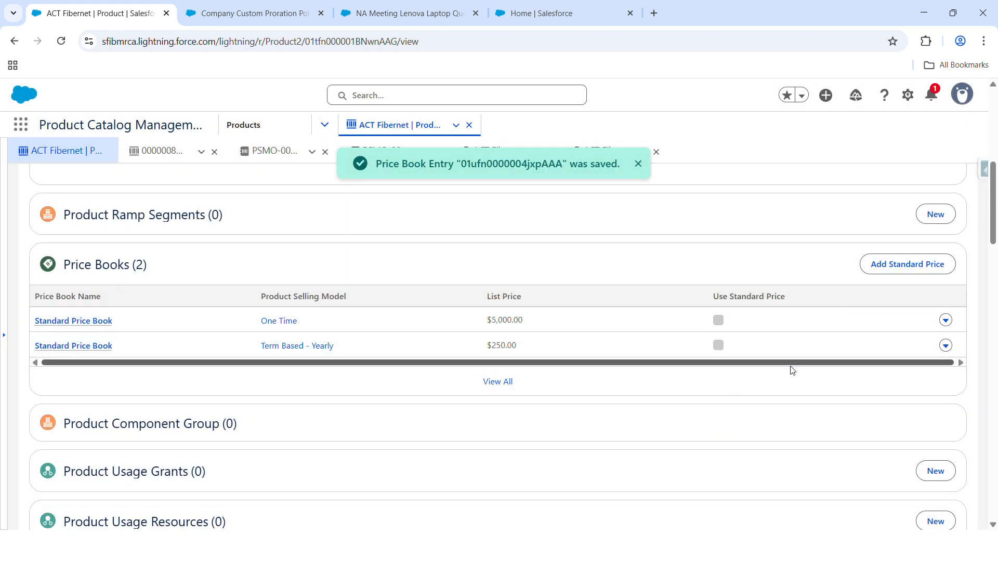
Step: Delete the product's Term Based - Yearly price book entry and confirm the deletion
click(946, 347)
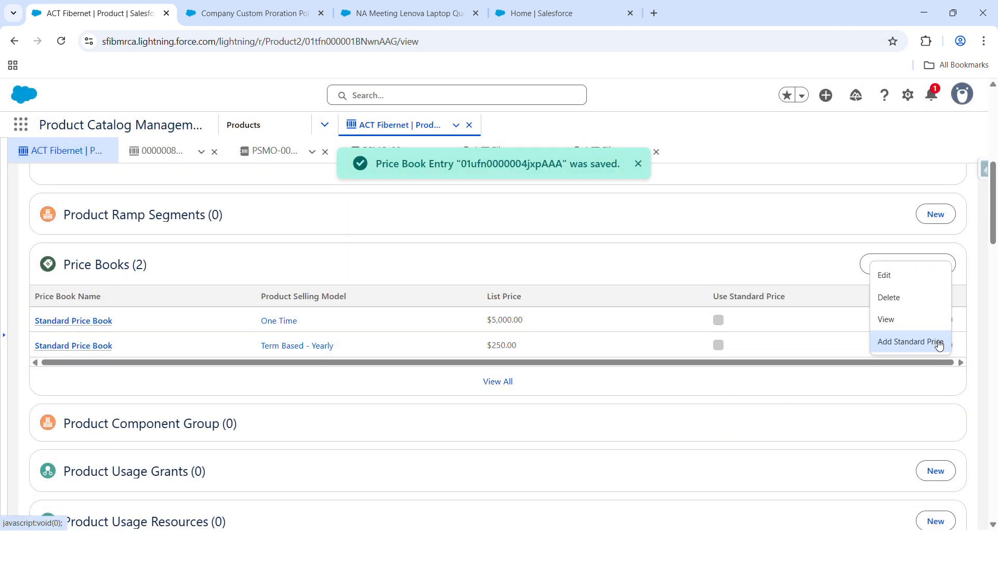
click(908, 297)
click(673, 333)
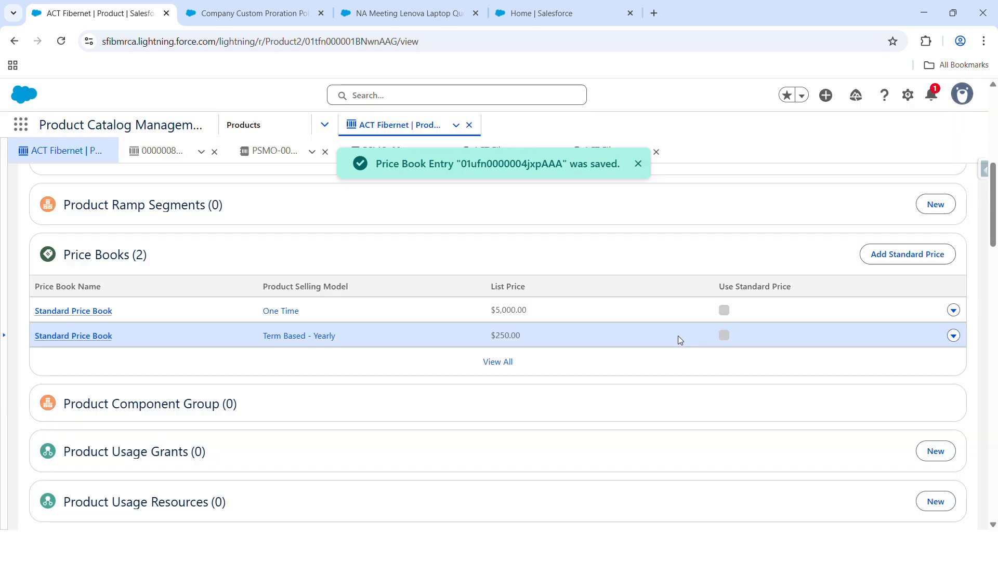
Step: Delete the Term Based - Yearly product selling model option from ACT Fibernet
scroll(196, 471, up, 5)
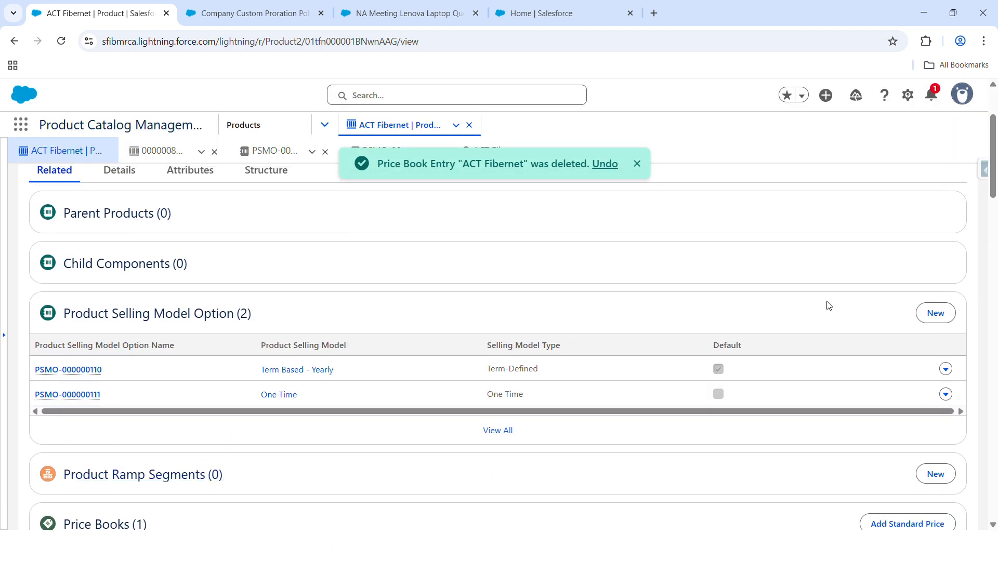
click(947, 368)
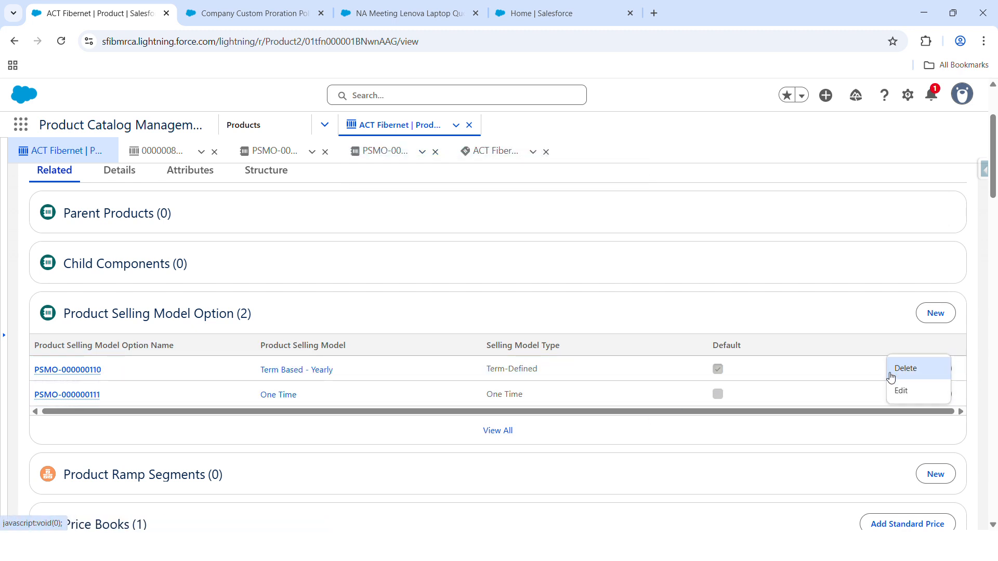
click(906, 369)
click(674, 330)
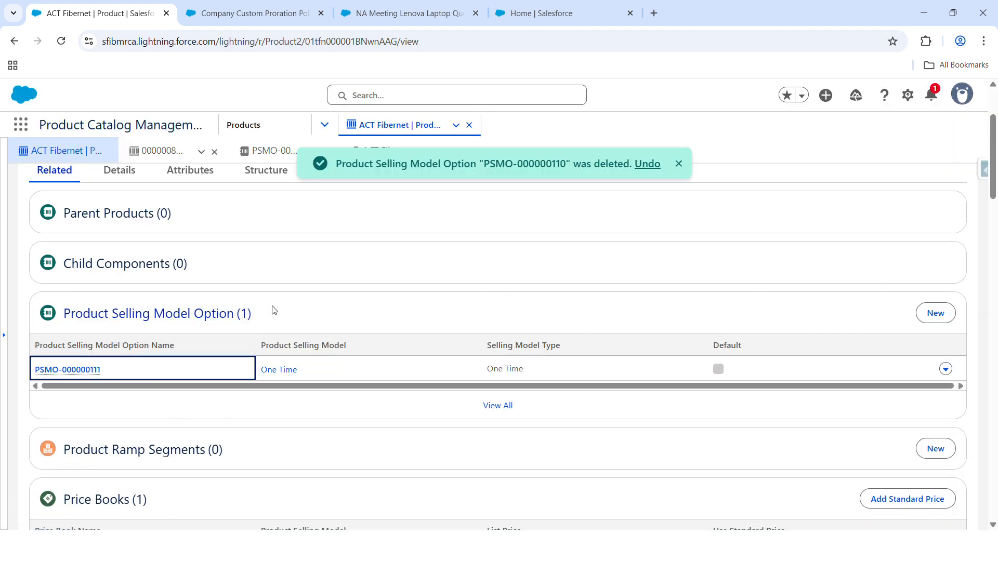
Step: Create a product selling model option for ACT Fibernet with Term Based - Yearly and Company Custom Proration Policy, and save it
click(946, 313)
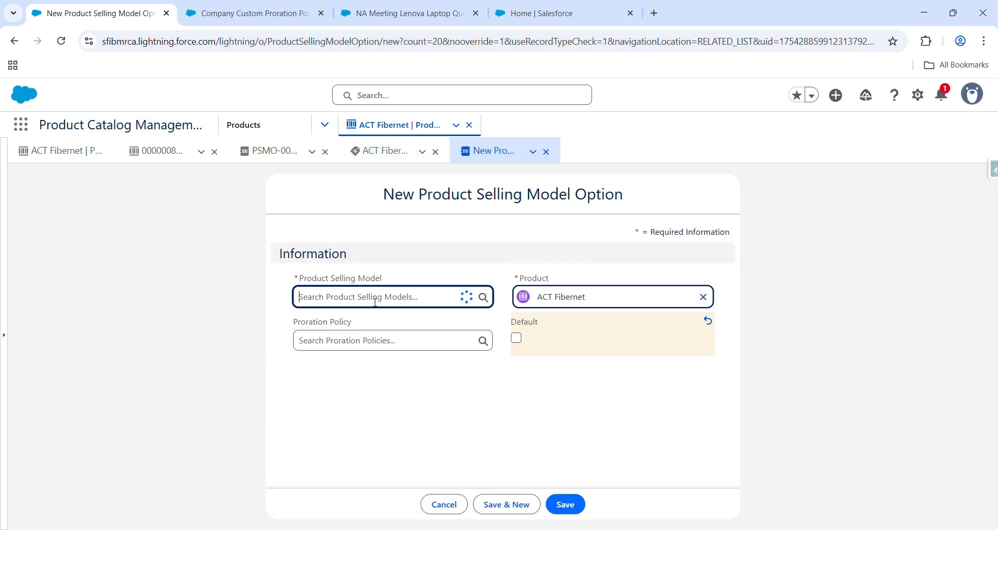
click(368, 368)
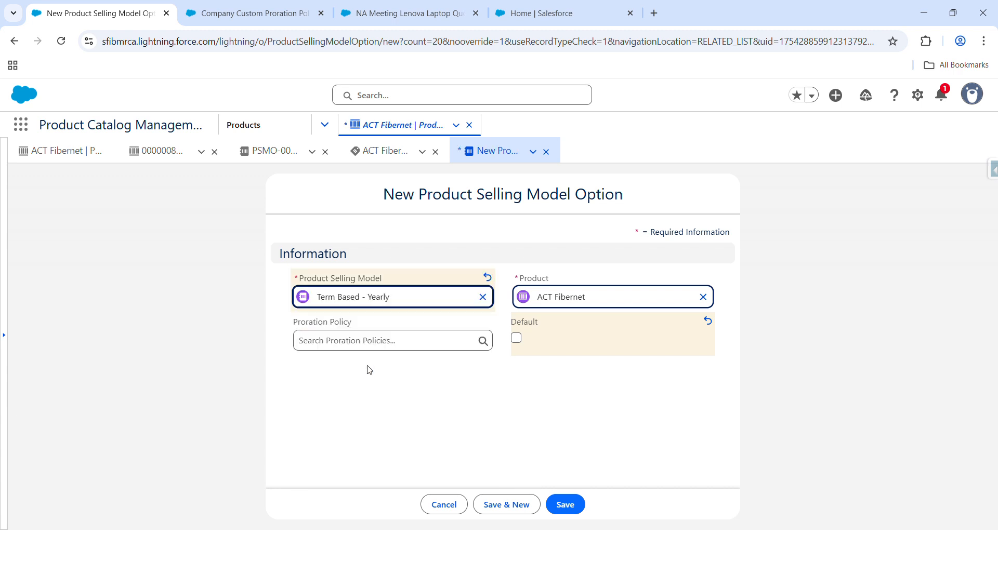
click(337, 324)
click(352, 274)
click(562, 507)
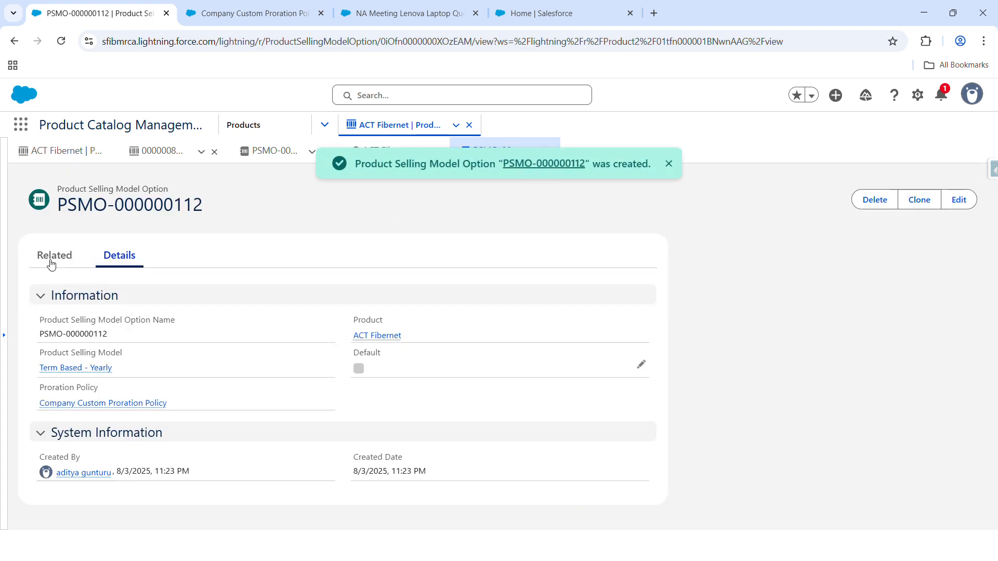
Step: Add a standard price of 250 to ACT Fibernet for the Term Based - Yearly selling model and save it
click(60, 150)
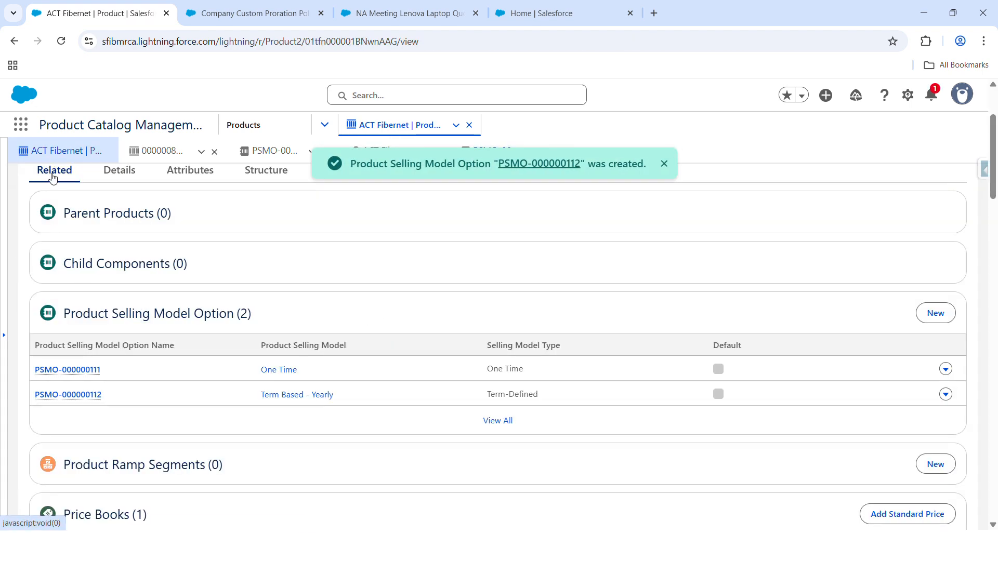
scroll(119, 380, down, 3)
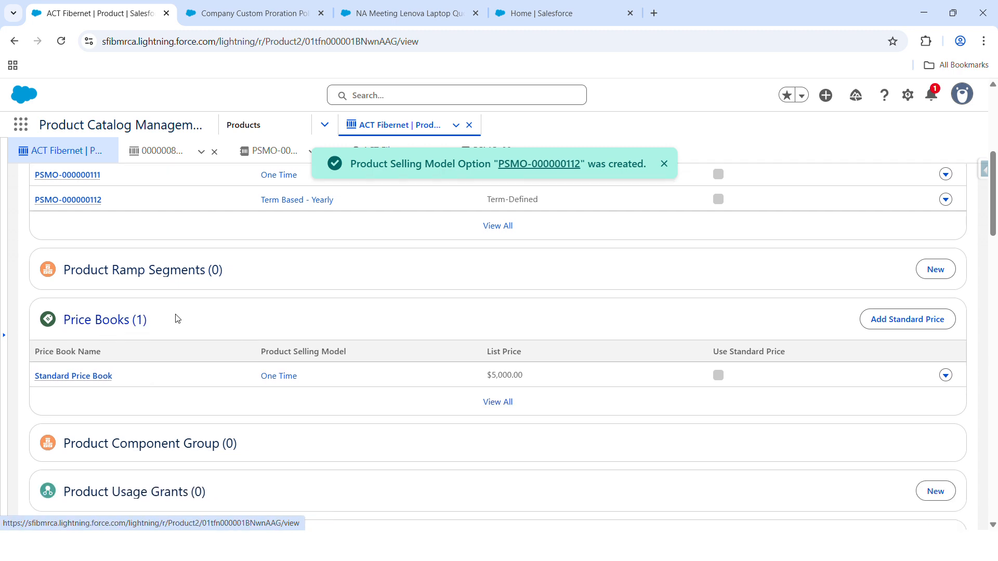
click(907, 319)
click(595, 320)
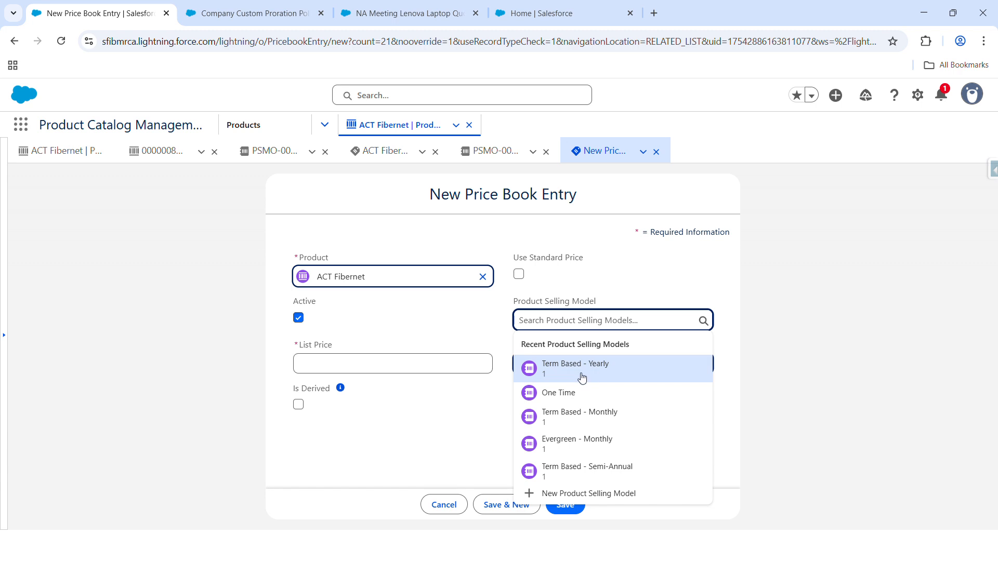
click(589, 370)
click(424, 367)
click(419, 387)
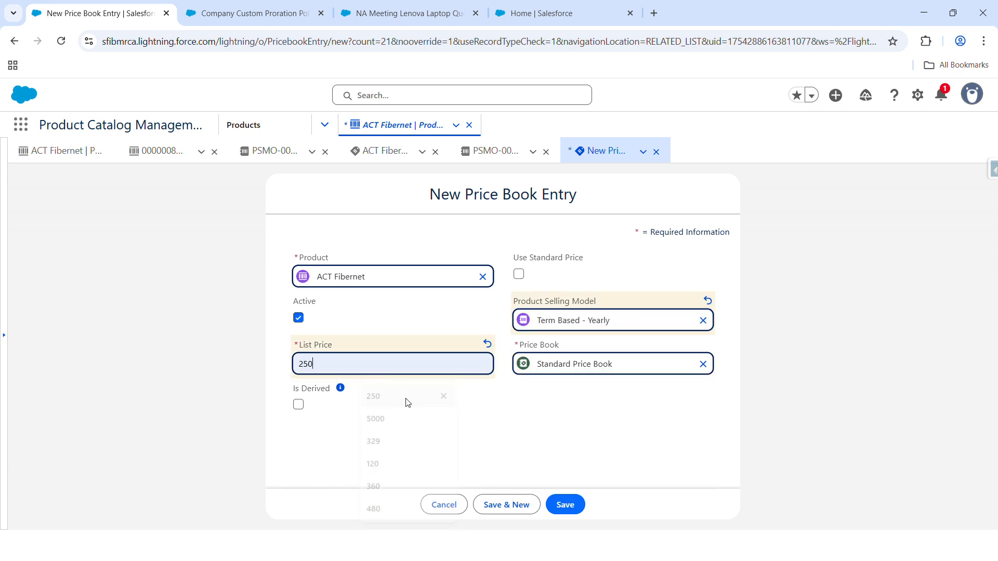
click(568, 507)
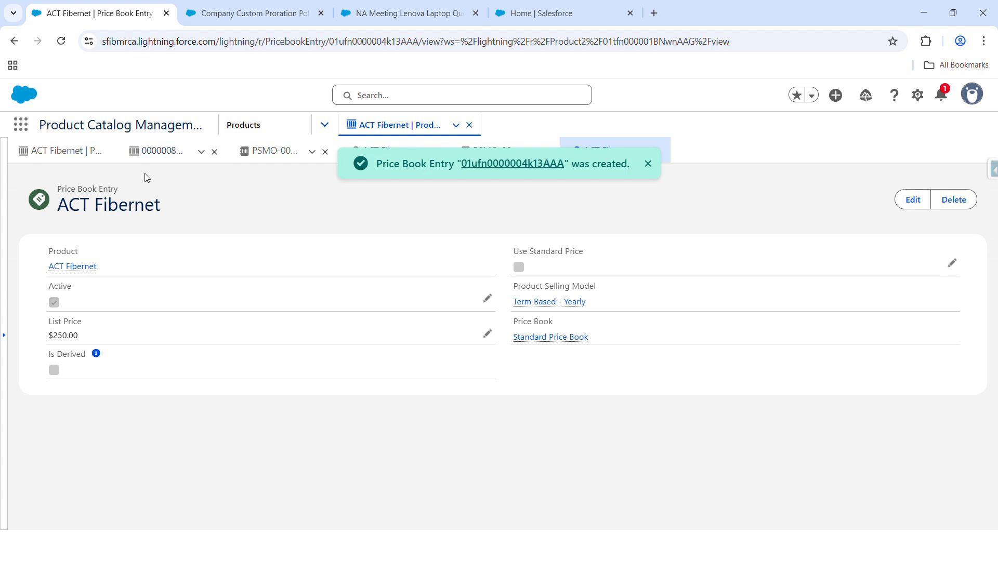
Step: Go to the Price Book Entries V2 decision table in Setup and start its refresh
click(353, 13)
click(256, 12)
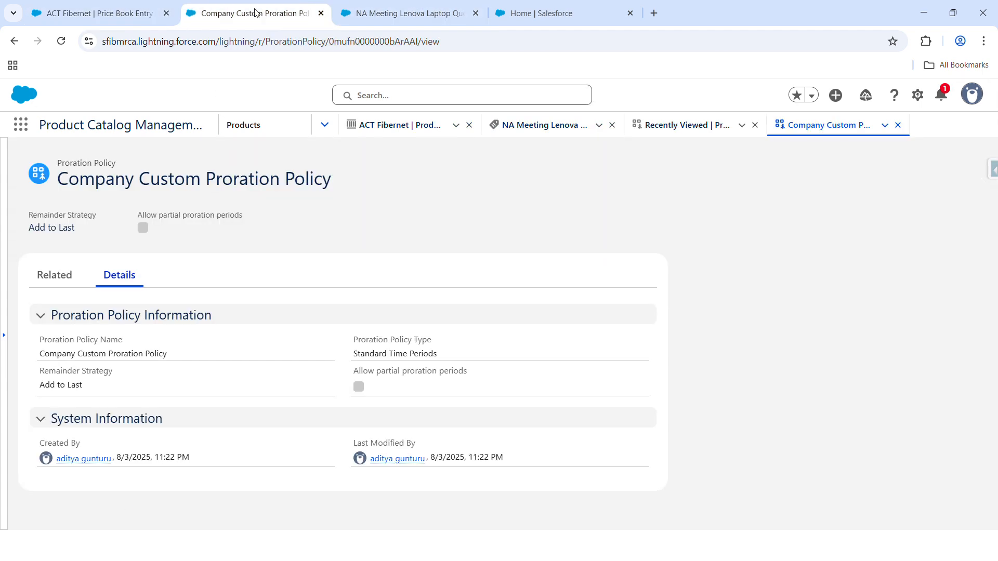
click(610, 14)
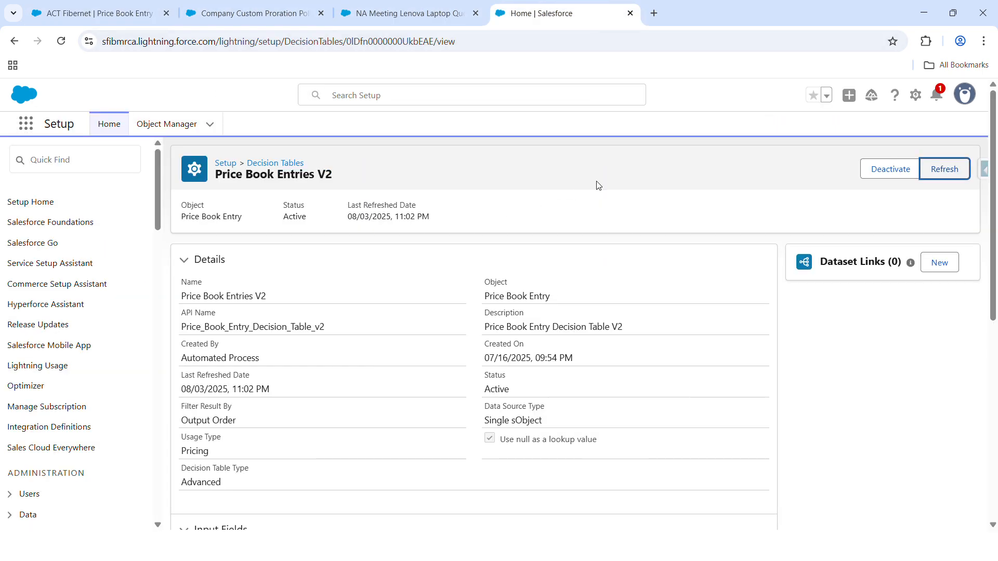
click(961, 178)
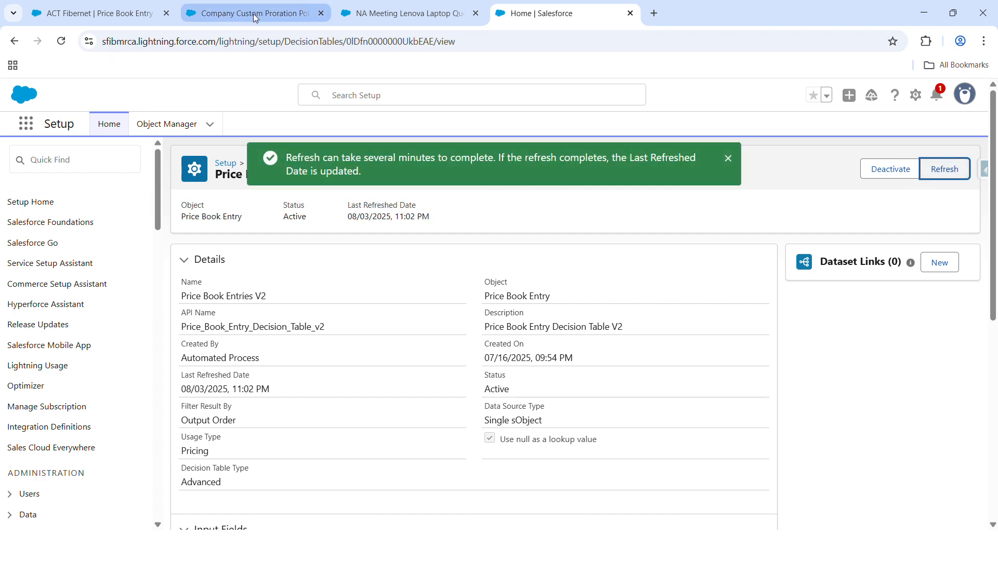
Step: Return to the NA Meeting Lenova Laptop Quote, reload it and browse the products of the Miscellaneous catalog
click(363, 14)
click(61, 42)
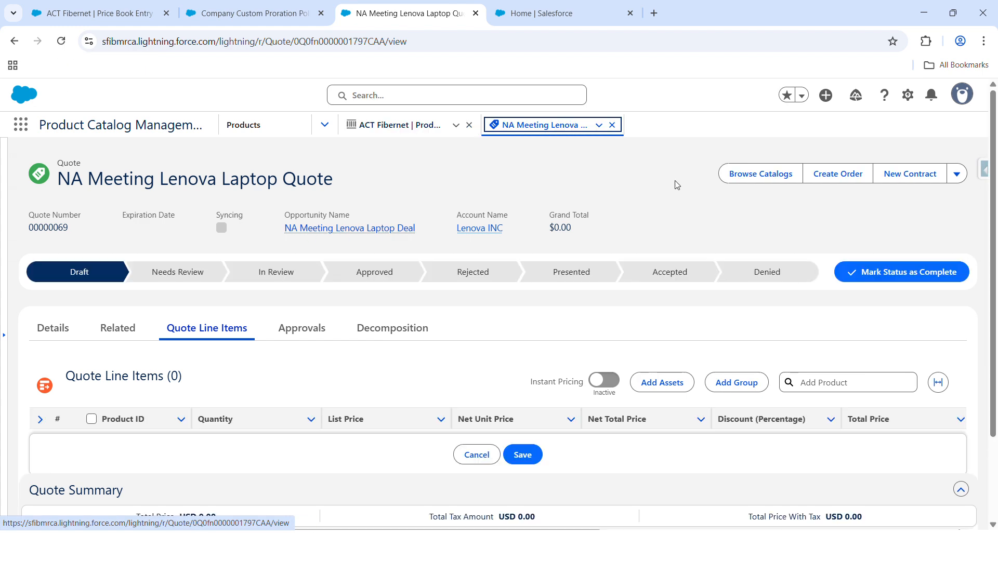
click(736, 179)
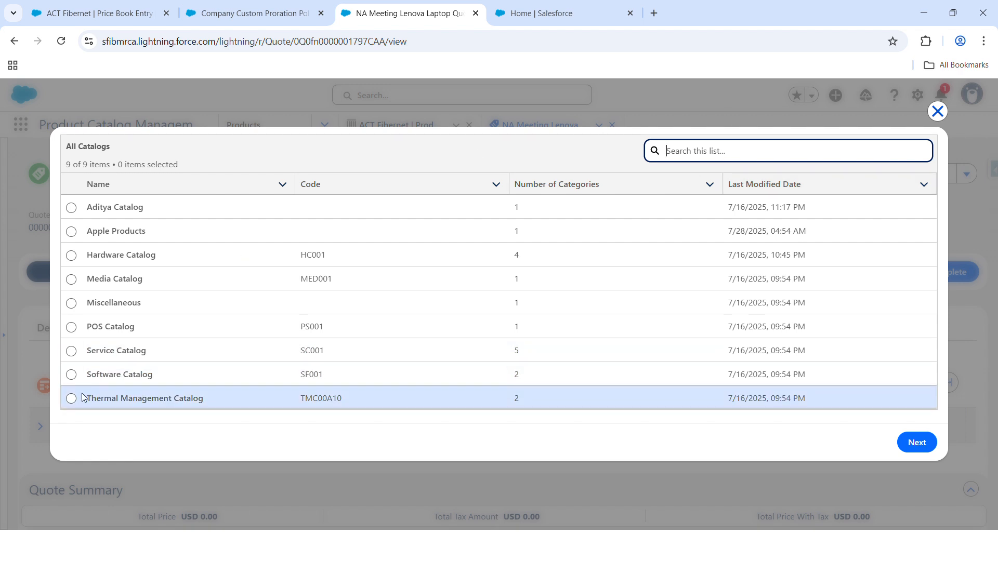
click(74, 303)
click(73, 303)
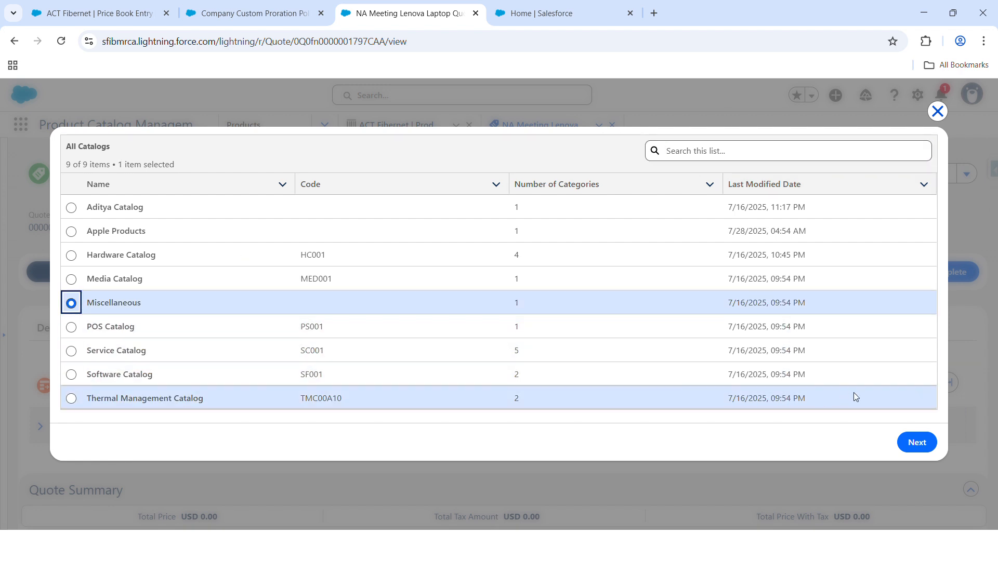
click(912, 441)
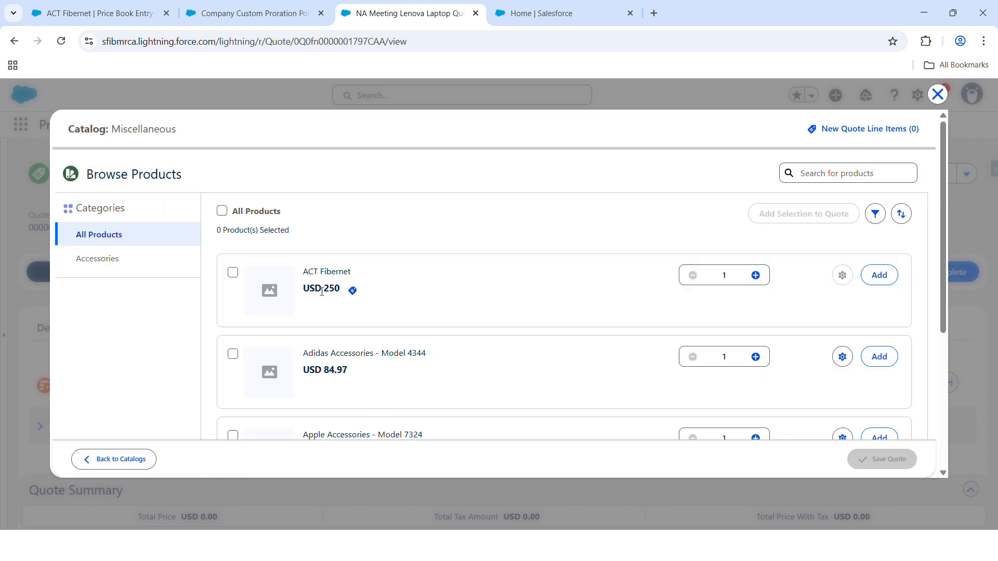
Step: Add ACT Fibernet with the USD 250 TermDefined Annual buying option and save the quote
drag(306, 275, 353, 293)
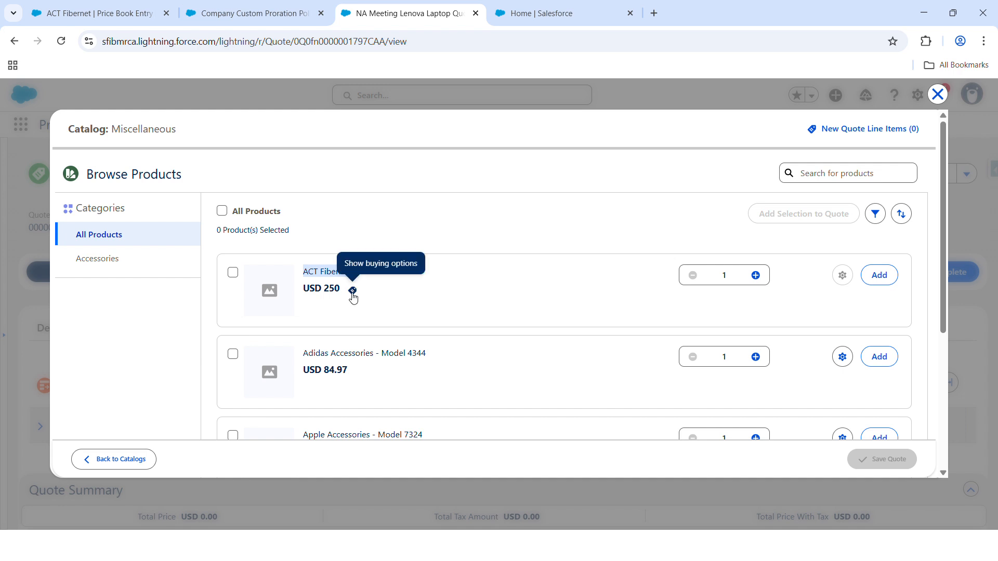
click(353, 291)
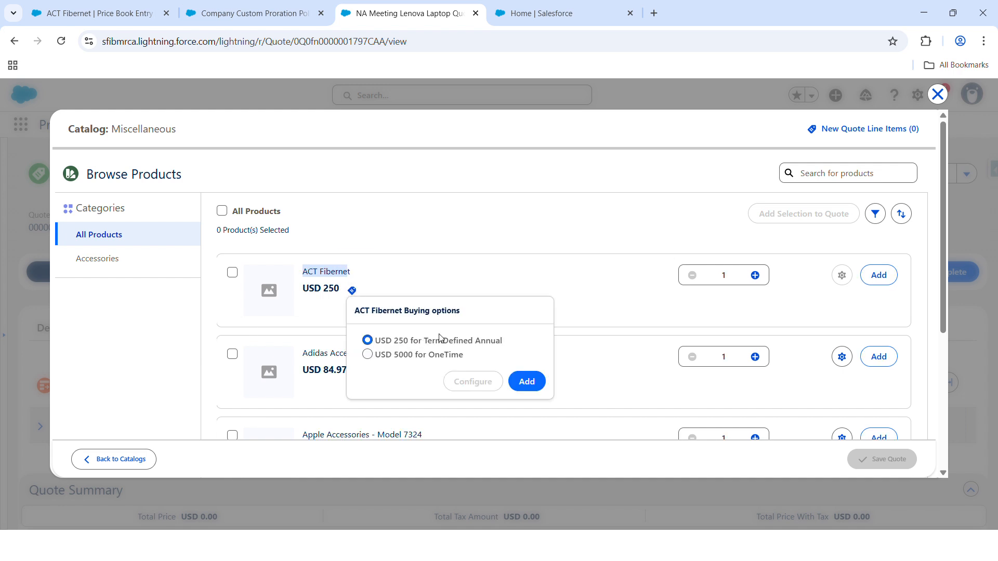
drag(409, 344, 467, 342)
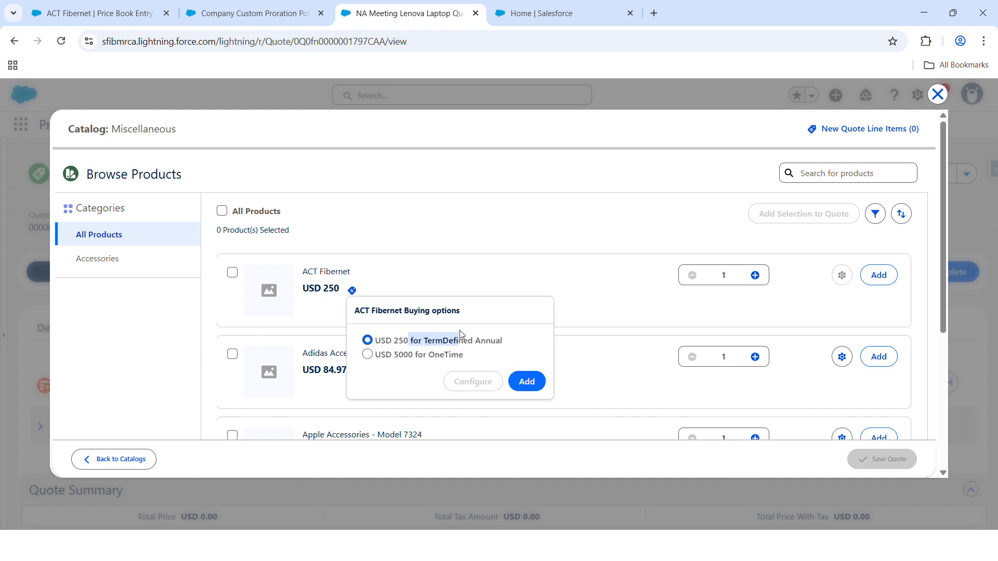
click(538, 387)
click(879, 461)
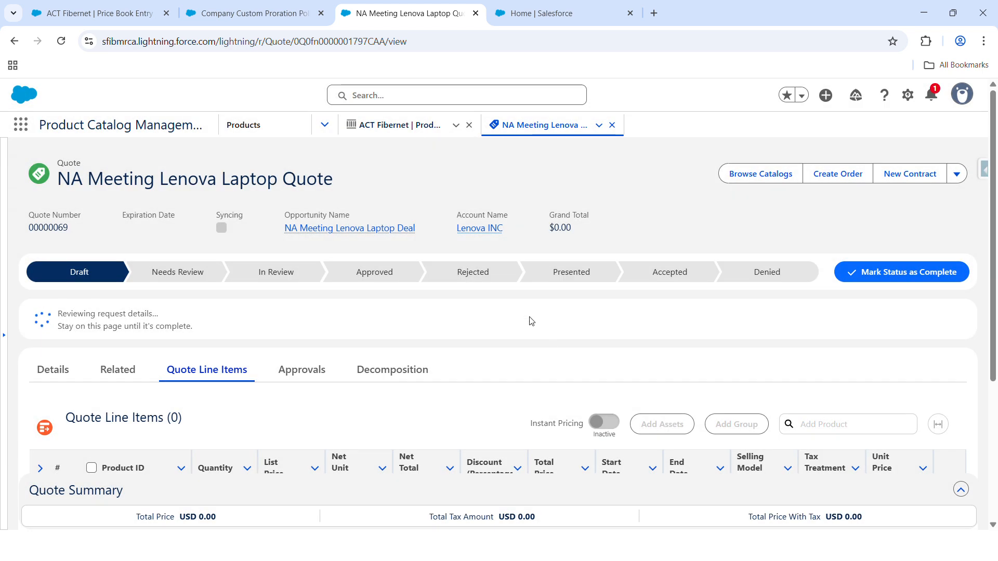
Step: Turn on Instant Pricing for the quote's line items
scroll(529, 325, down, 1)
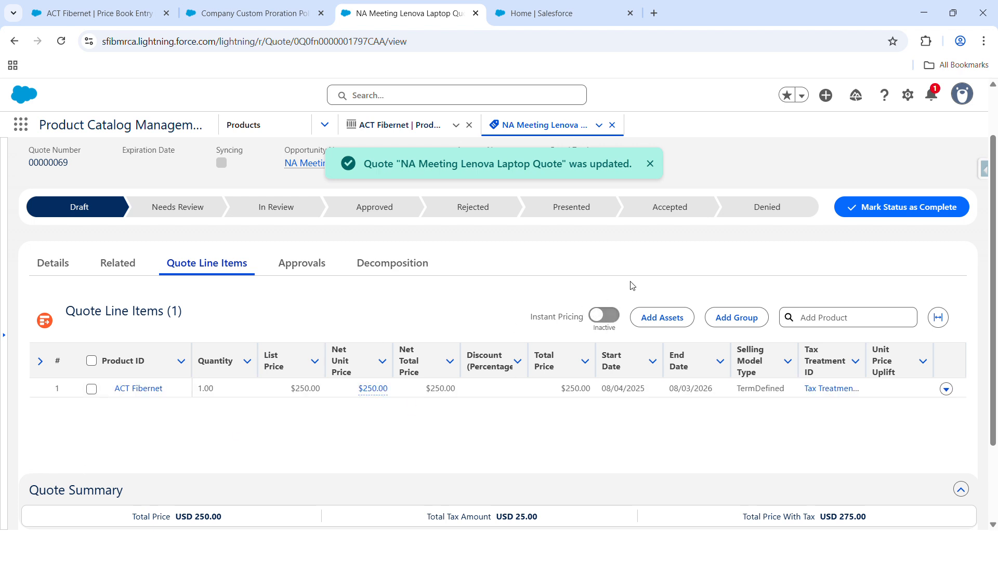
click(604, 315)
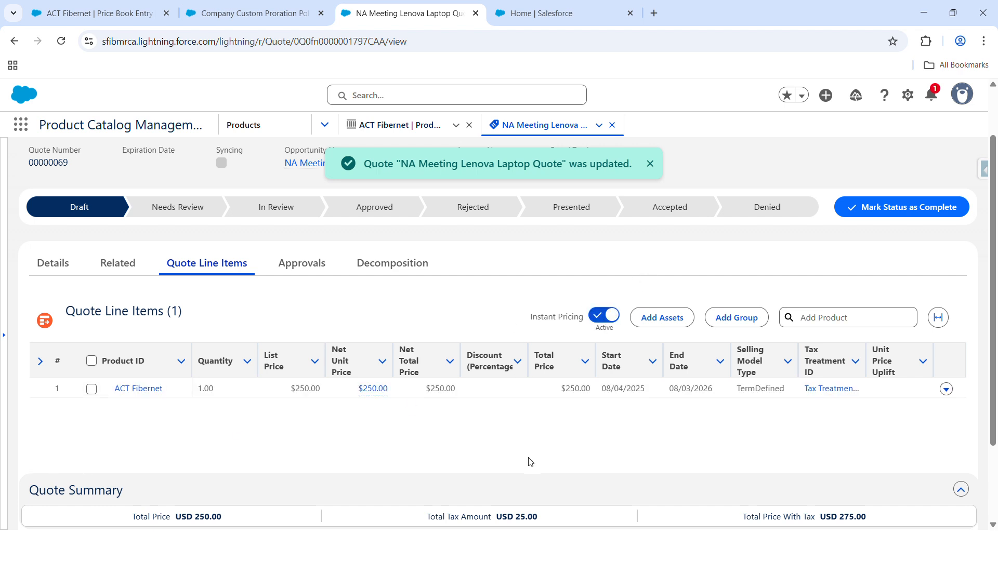
Step: Set the End Date of the ACT Fibernet quote line to 09/03/2025 and save the line items
click(720, 388)
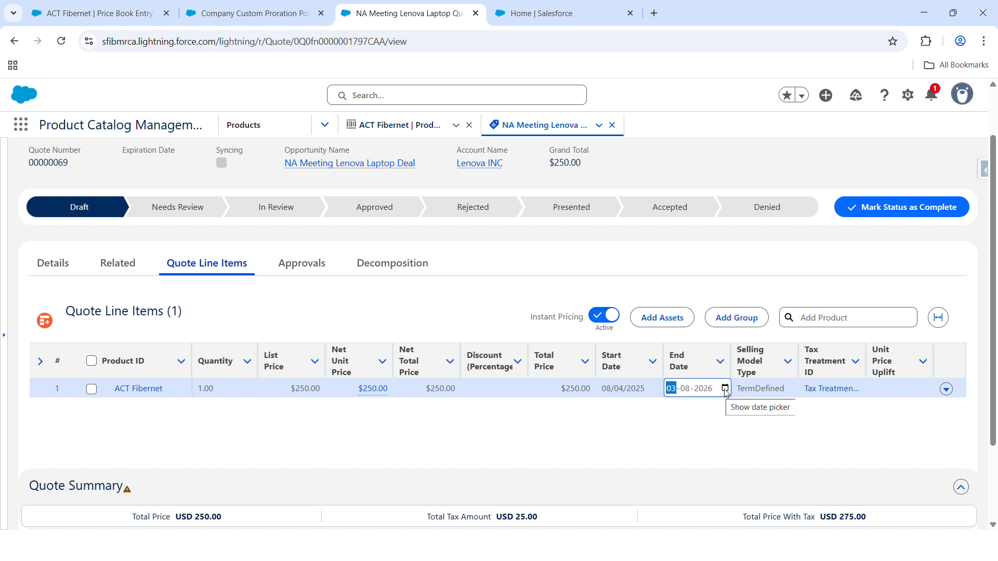
click(725, 388)
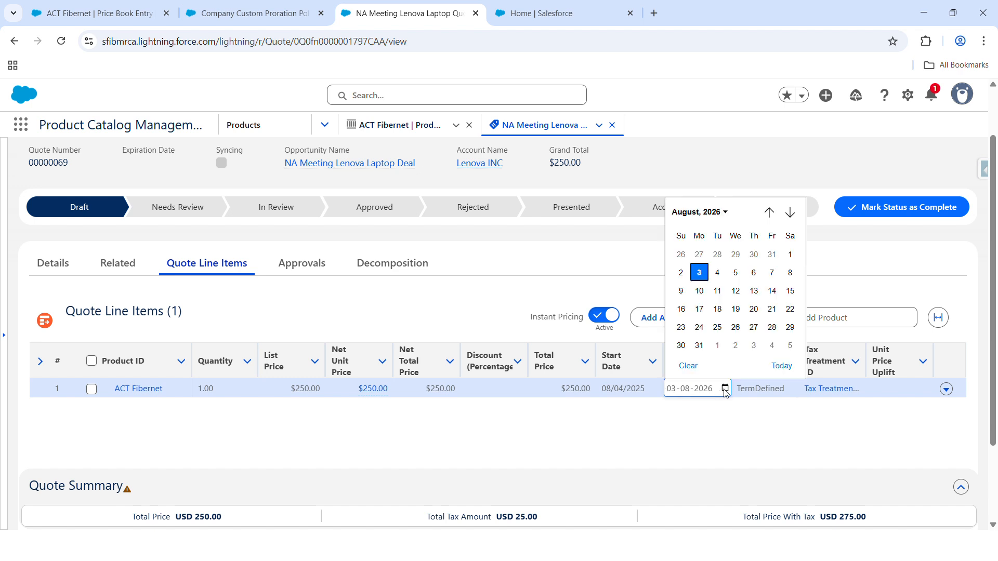
click(729, 212)
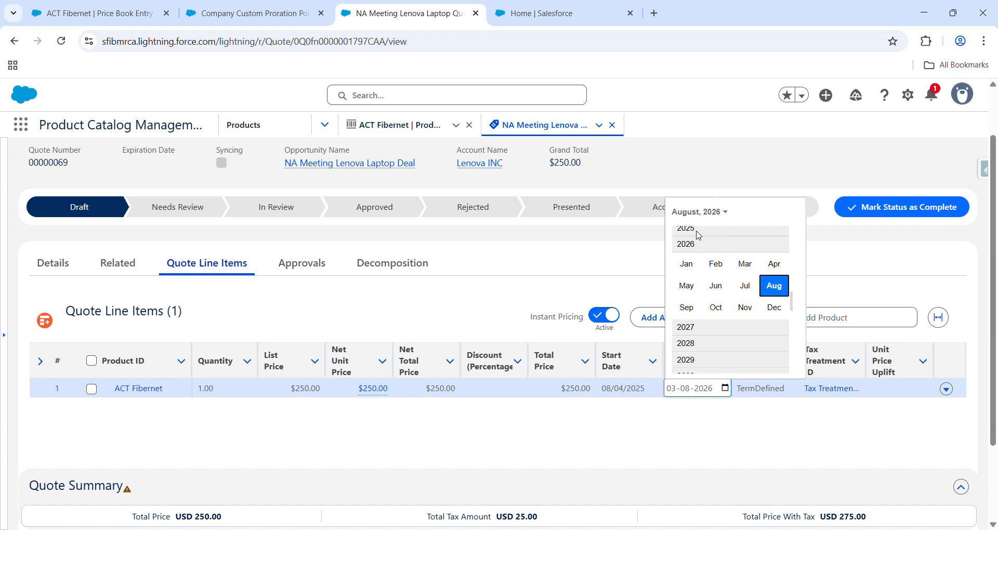
scroll(702, 307, up, 2)
click(698, 306)
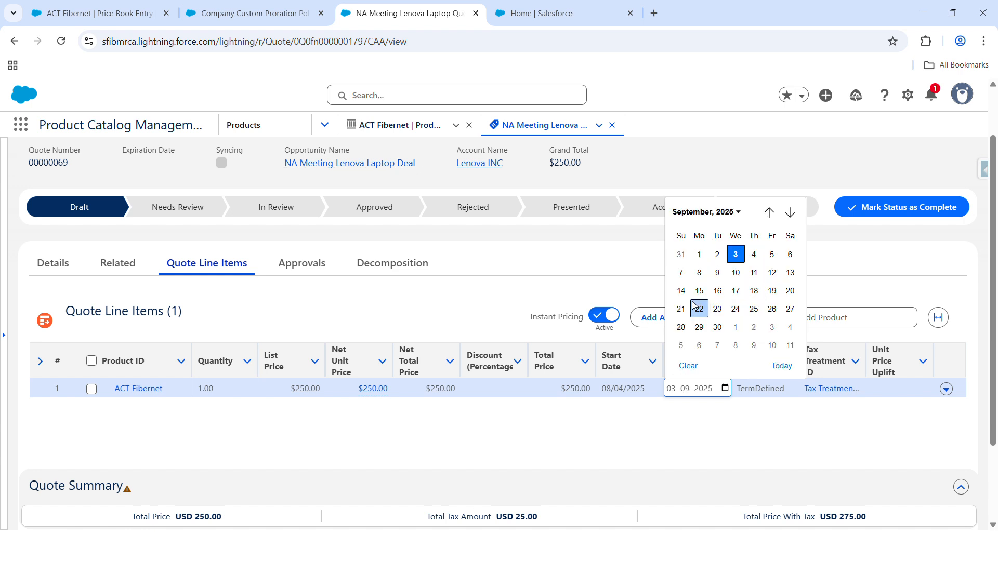
click(737, 253)
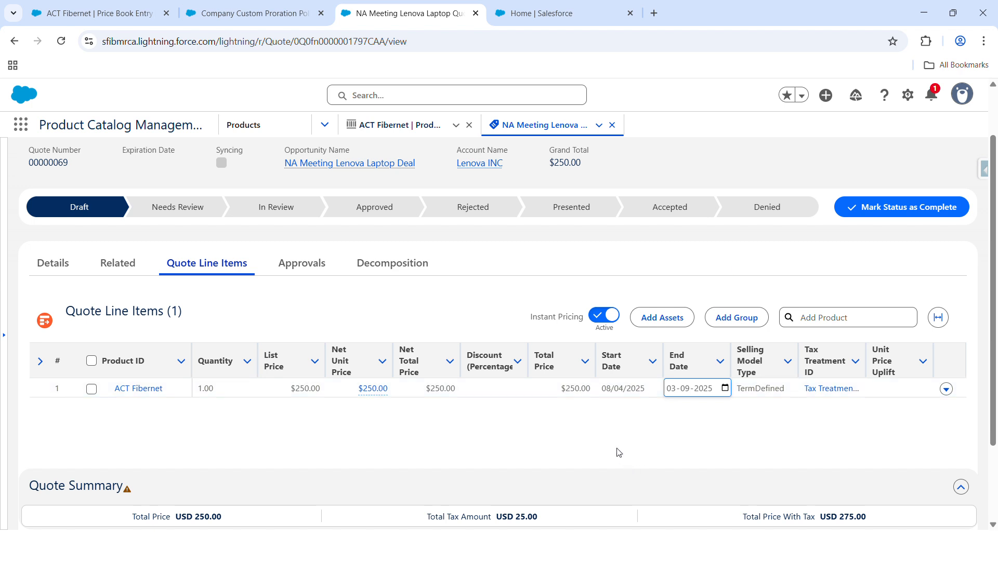
click(597, 428)
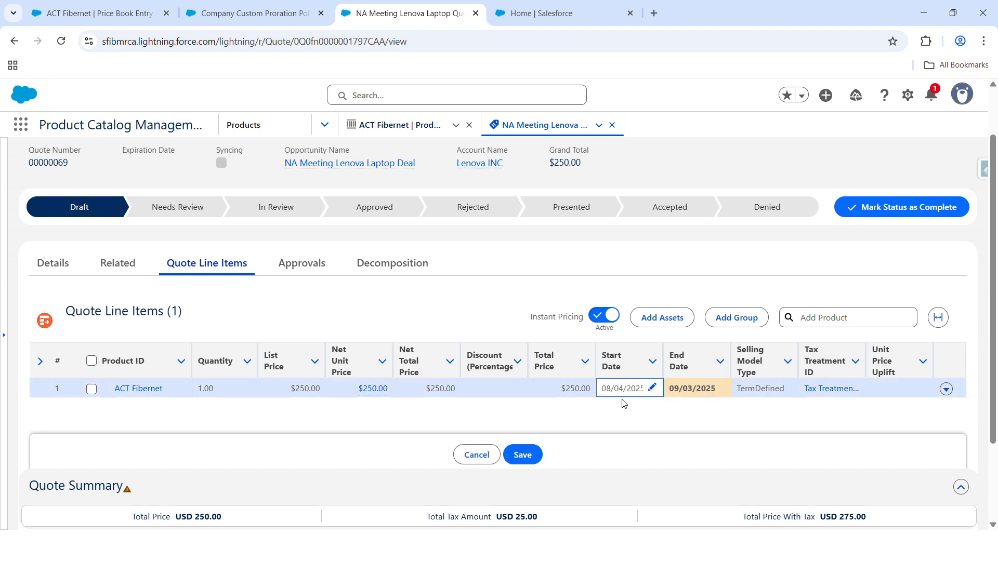
click(528, 459)
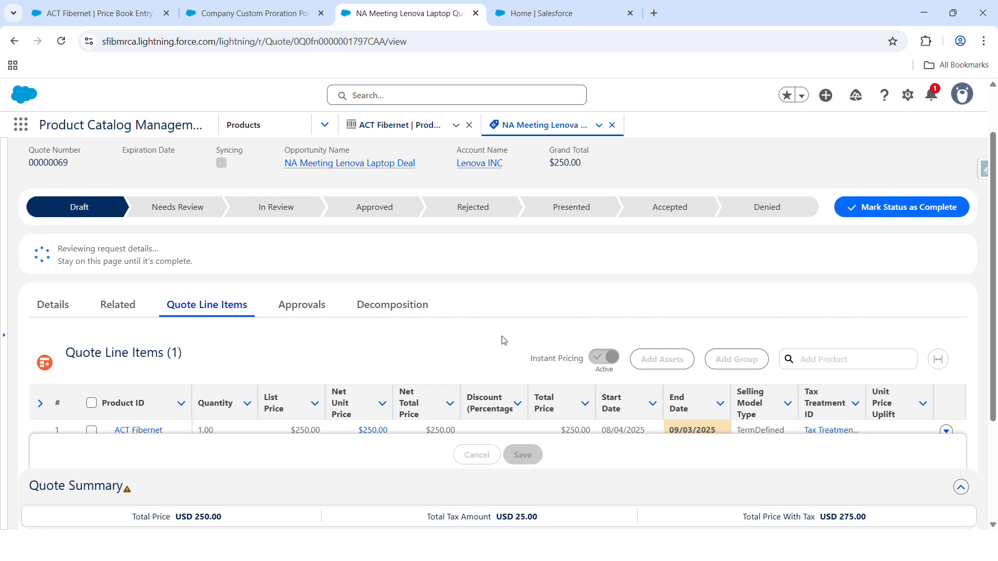
scroll(499, 339, down, 2)
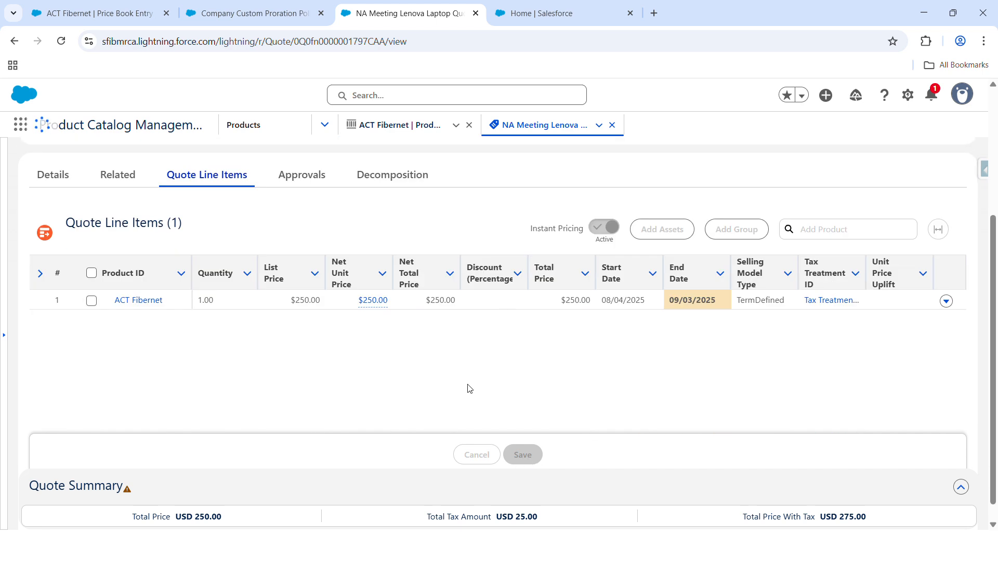